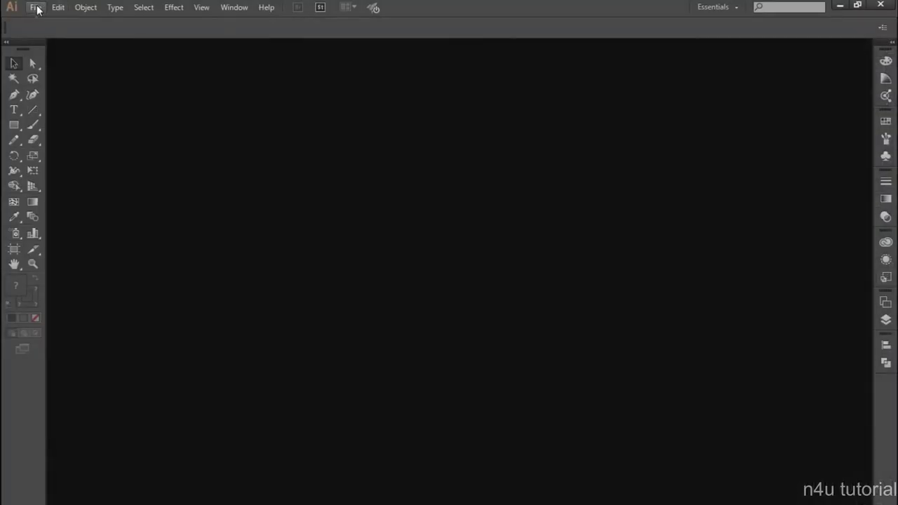
Create a new 900 × 900 px document in pixel units and RGB colour mode
left_click(36, 8)
left_click(50, 19)
left_click(544, 264)
left_click(549, 344)
left_click(409, 258)
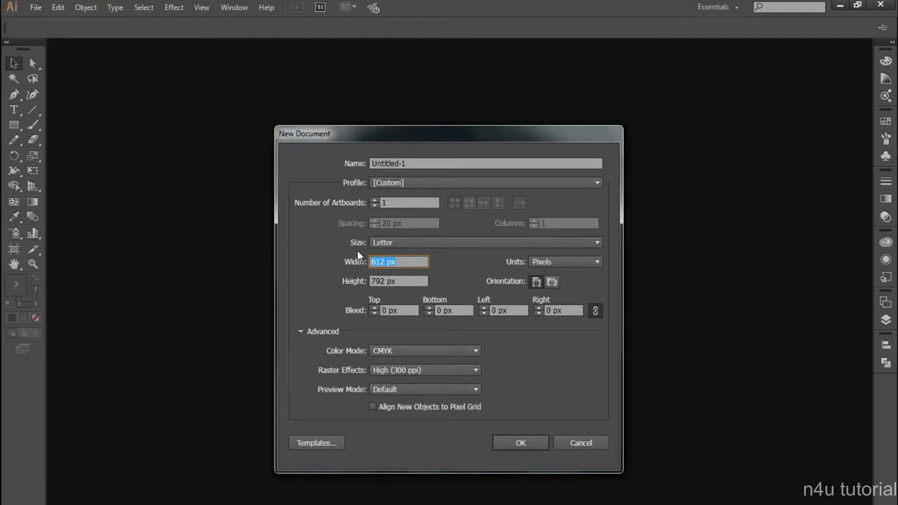
type("9")
type("00")
key("Tab")
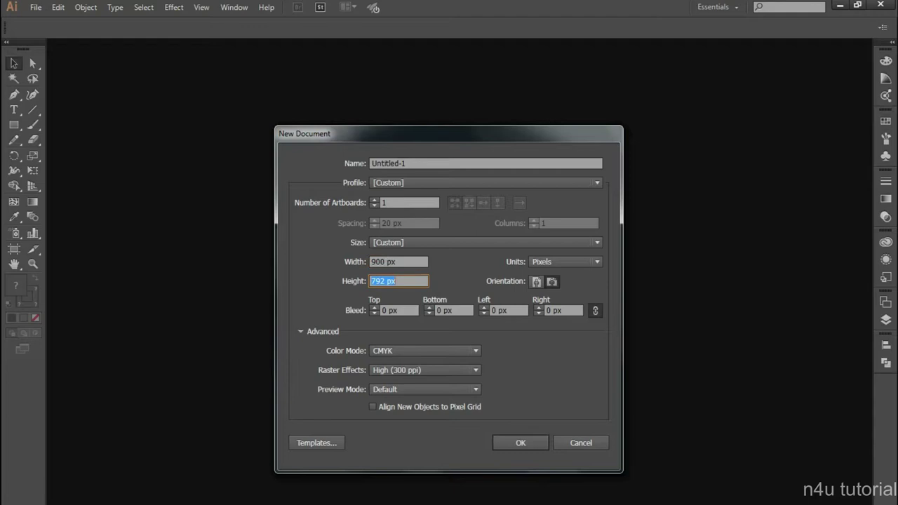
type("900")
key("Tab")
key("Tab")
key("Tab")
key("Tab")
key("Tab")
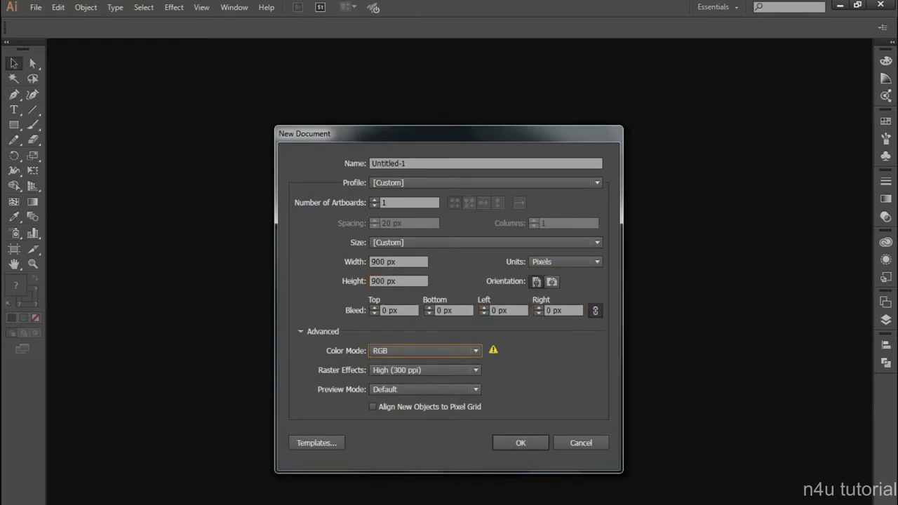
key("Return")
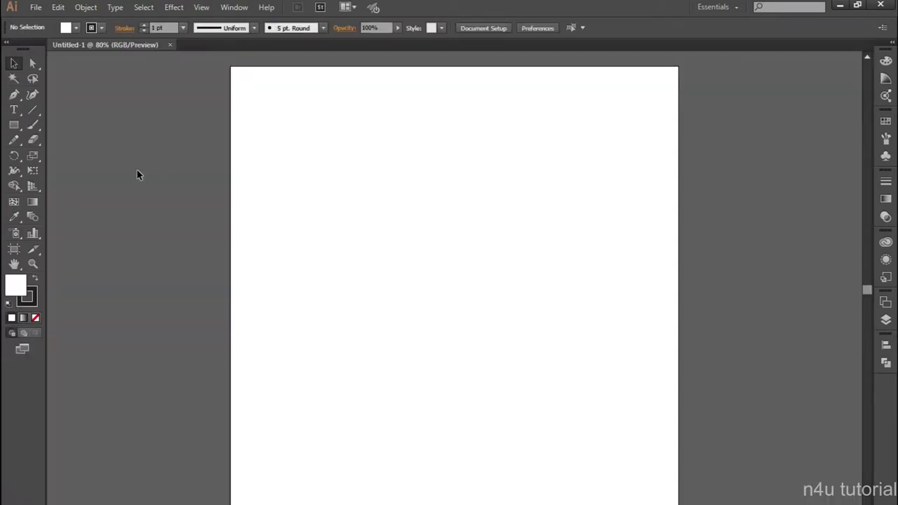
Set the fill to None and choose the Polar Grid Tool
left_click(77, 28)
left_click(15, 51)
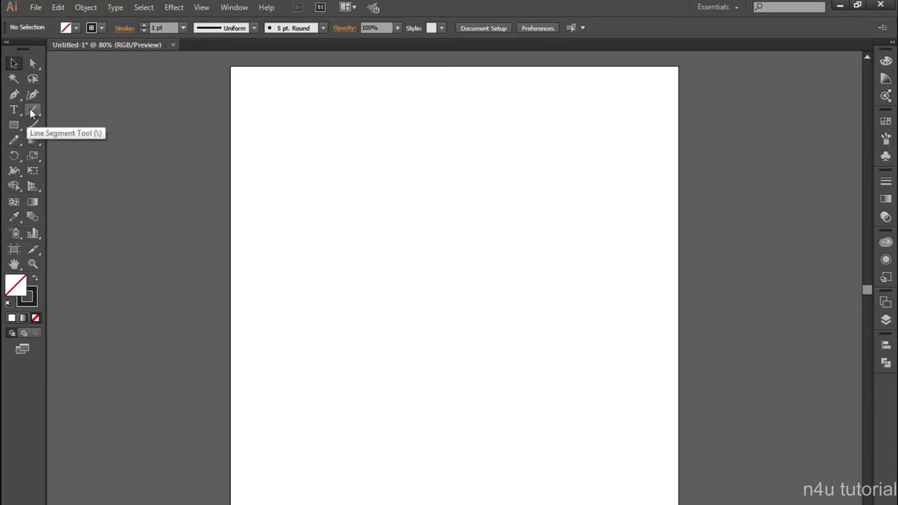
left_click(30, 113)
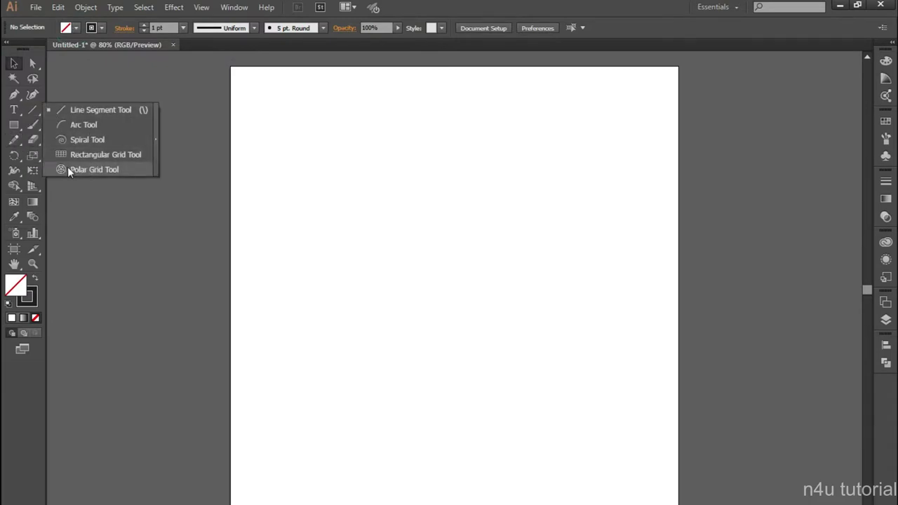
left_click(117, 170)
Place a 500 × 500 px polar grid with 0 concentric and 20 radial dividers
left_click(395, 227)
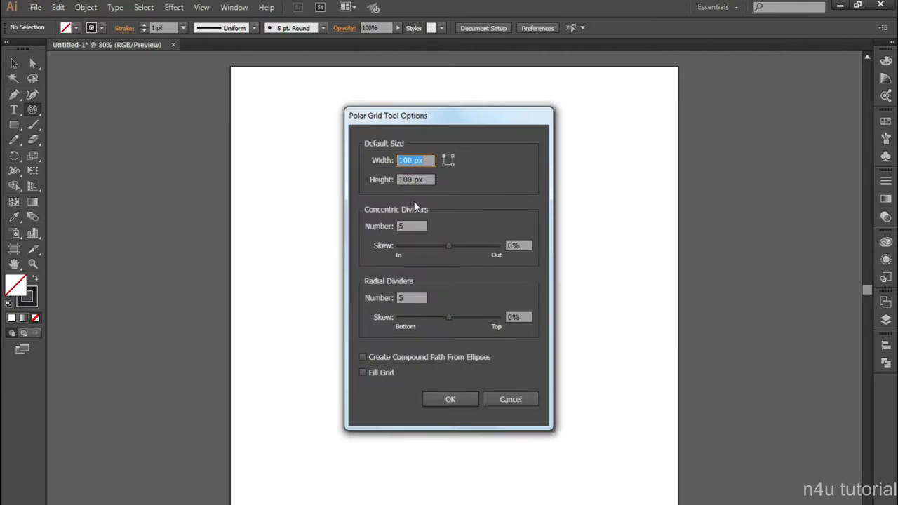
type("500")
key("Tab")
type("5")
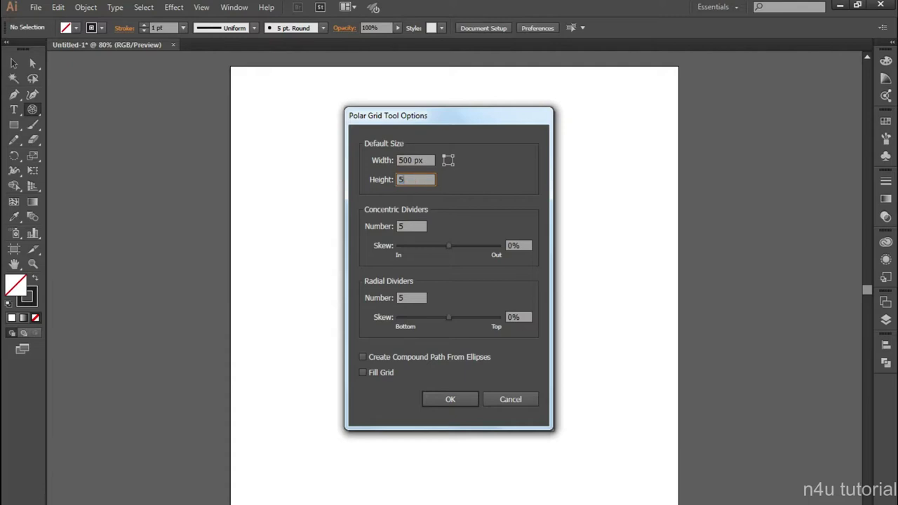
key("Tab")
key("Tab")
key("Tab")
key("Tab")
key("Tab")
key("Tab")
key("Tab")
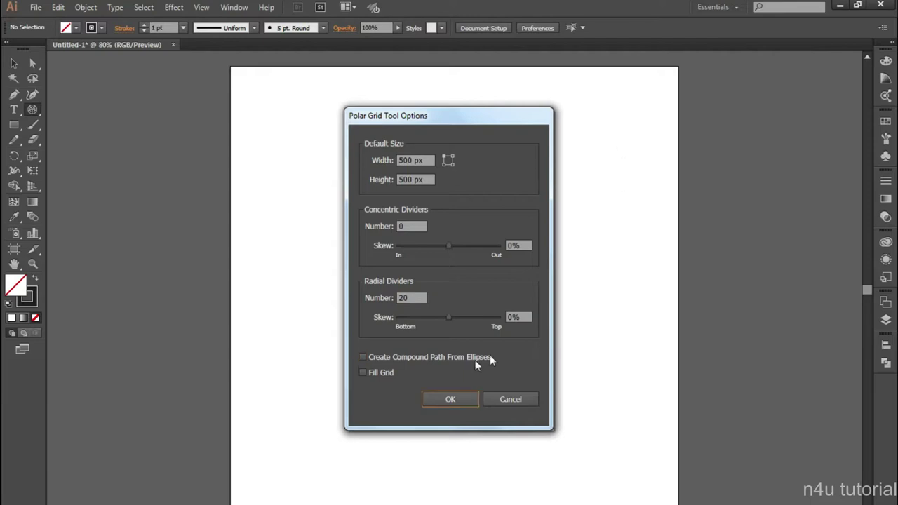
left_click(449, 399)
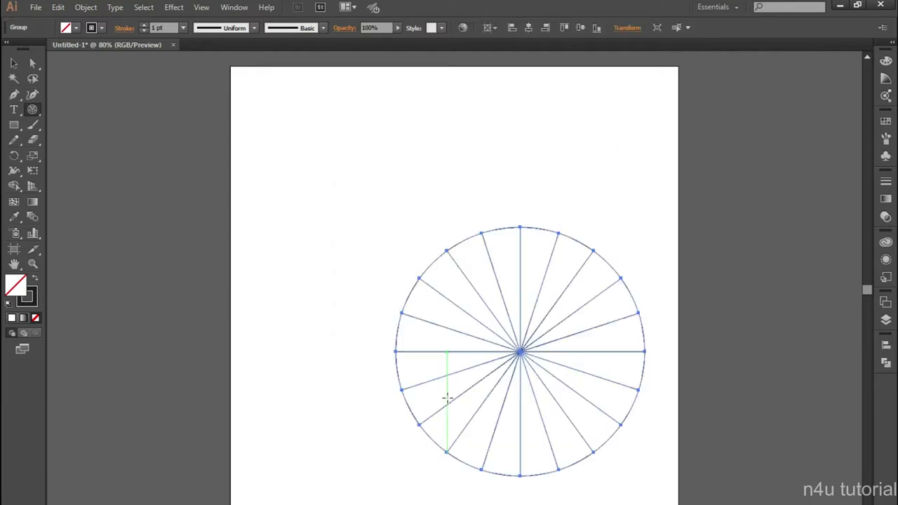
Align the polar grid to the artboard's vertical and horizontal centre
key("v")
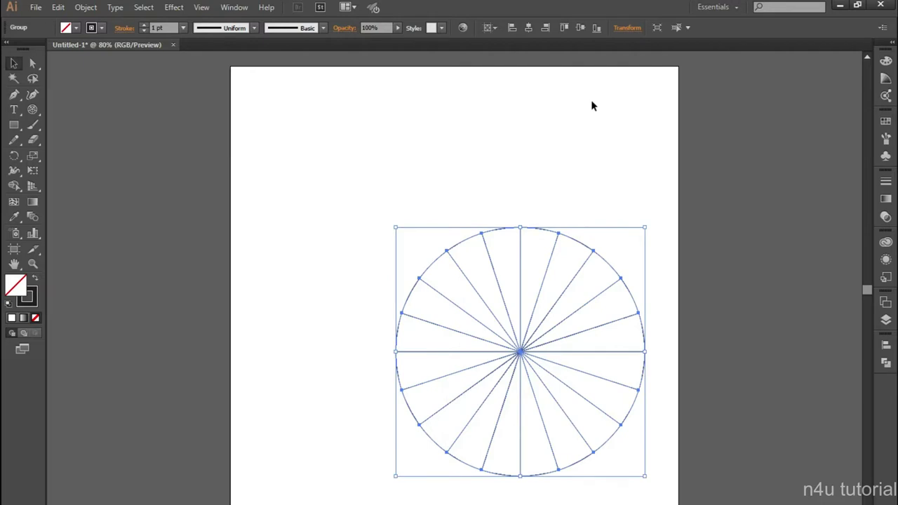
left_click(580, 28)
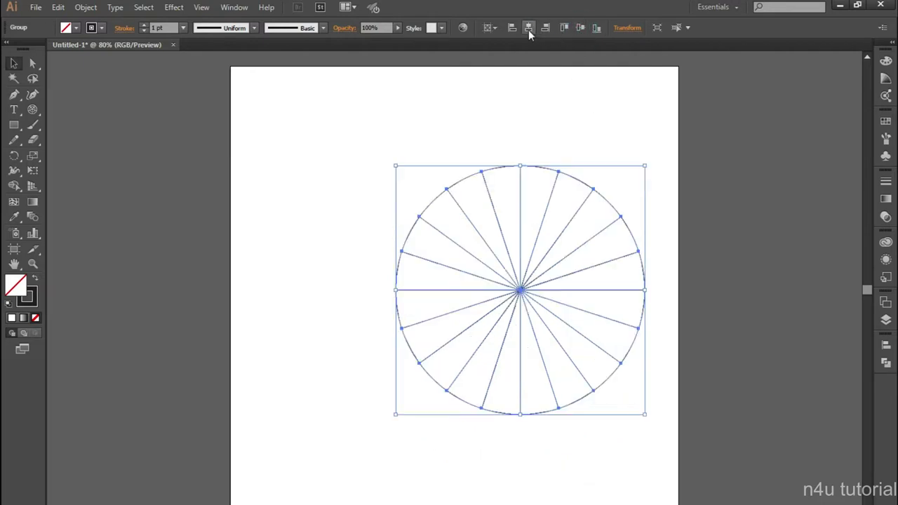
left_click(528, 30)
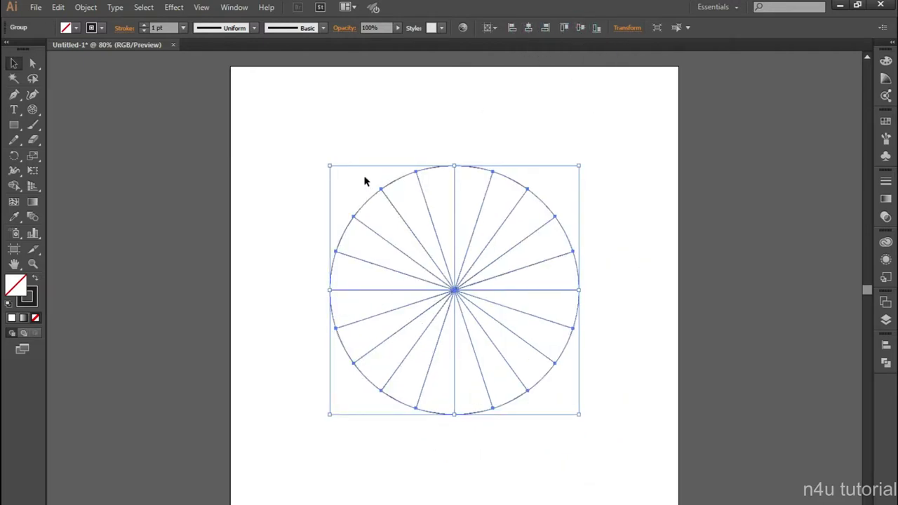
left_click(309, 128)
left_click(516, 291)
left_click(892, 45)
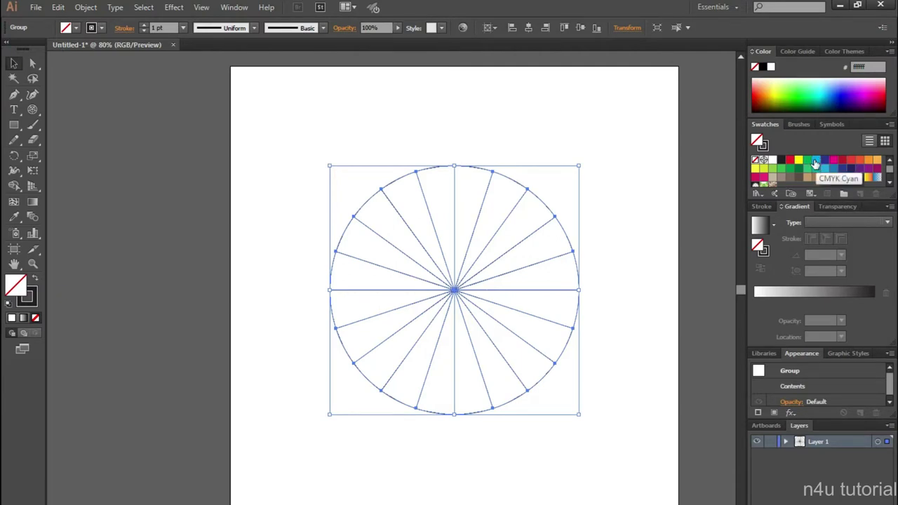
Make the CMYK Red swatch a global colour
double_click(791, 161)
left_click(620, 164)
left_click(577, 287)
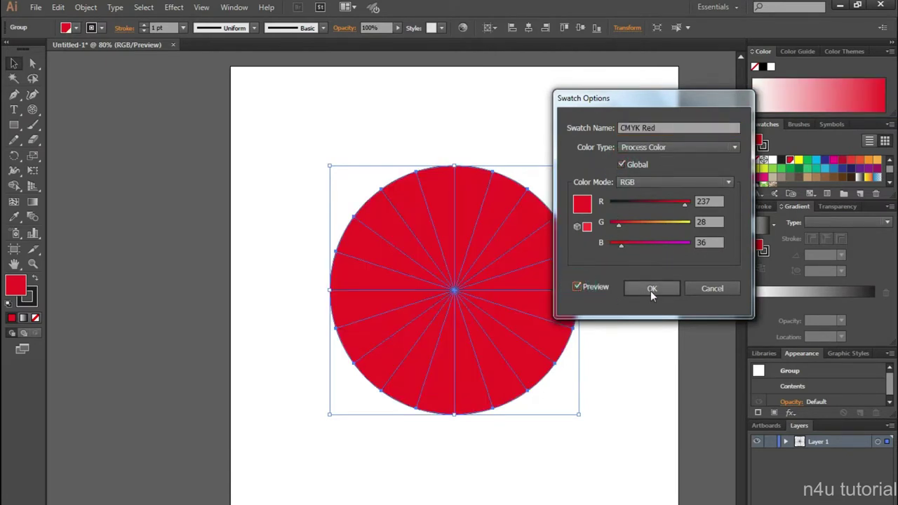
left_click(577, 287)
left_click(636, 288)
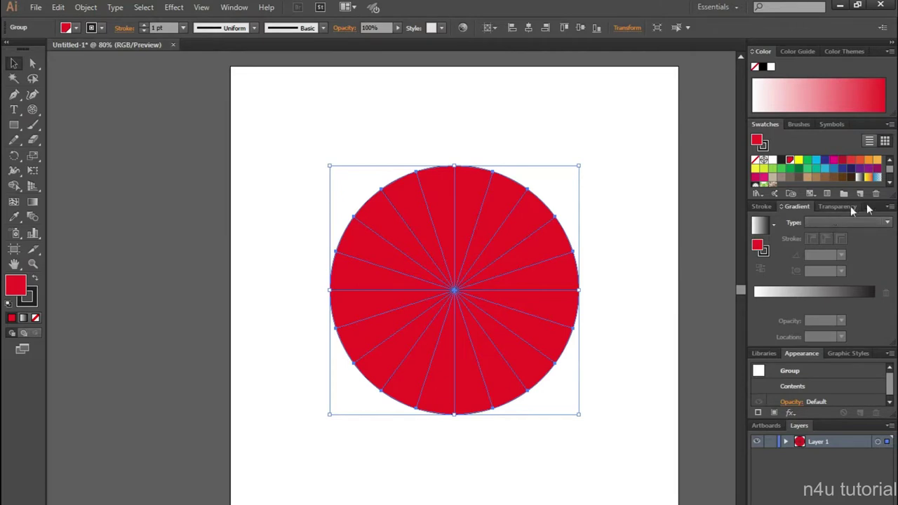
Apply the light grey swatch to the polar grid and confirm its settings
left_click_drag(883, 199, 884, 219)
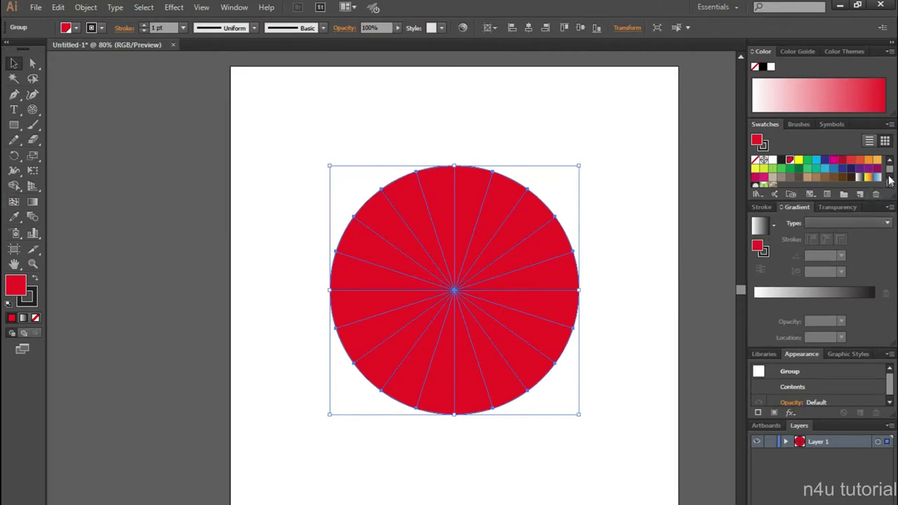
left_click(890, 182)
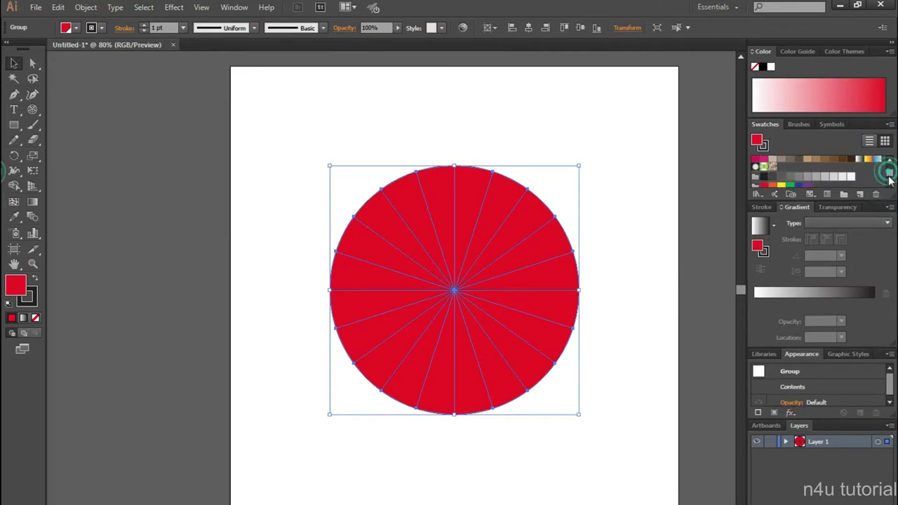
double_click(845, 174)
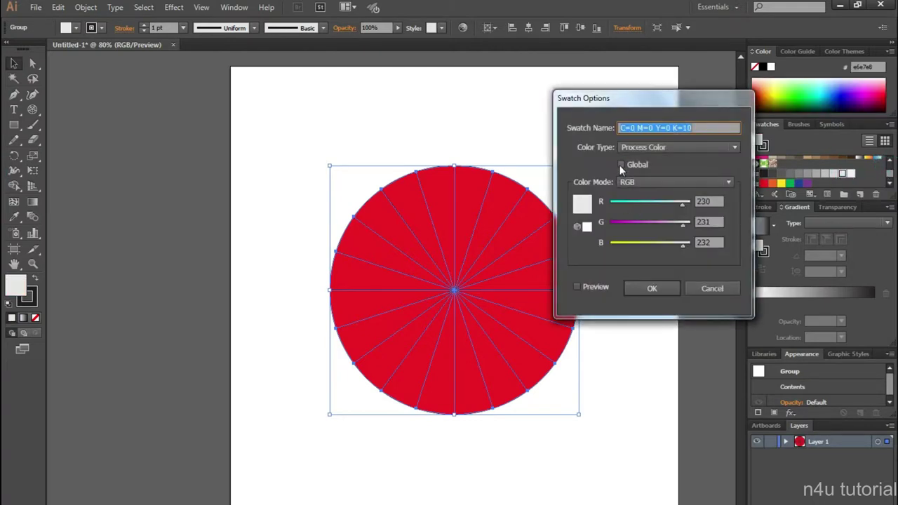
left_click(651, 289)
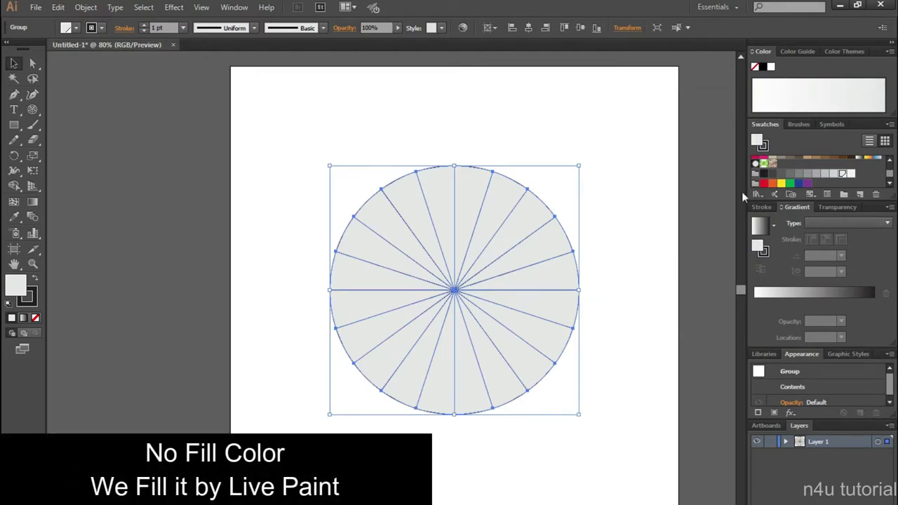
left_click(76, 28)
Remove the grid's grey fill so only its outline and dividers remain
left_click(9, 49)
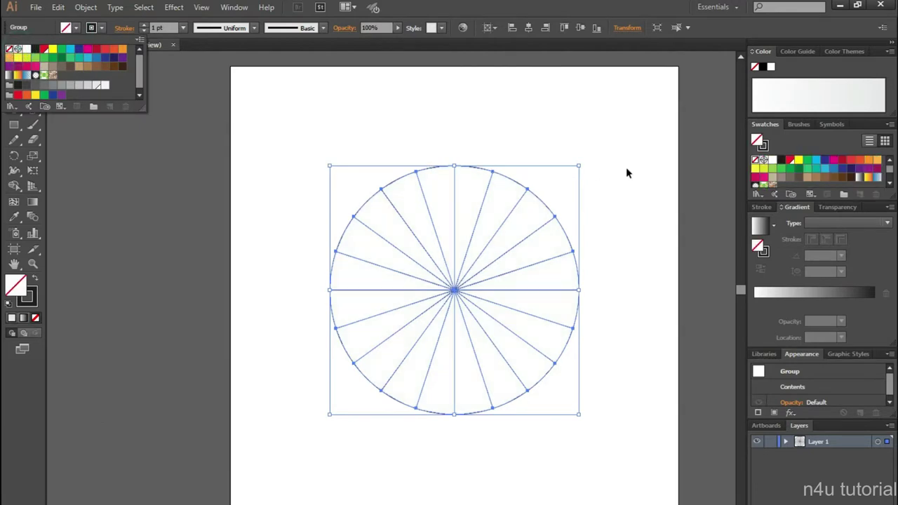
key("Escape")
scroll(845, 172, "down", 2)
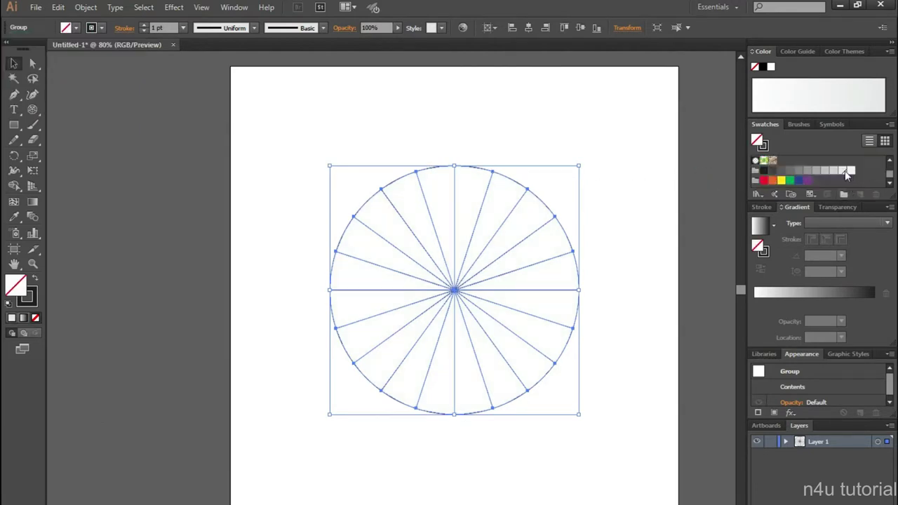
scroll(805, 179, "up", 2)
left_click(691, 186)
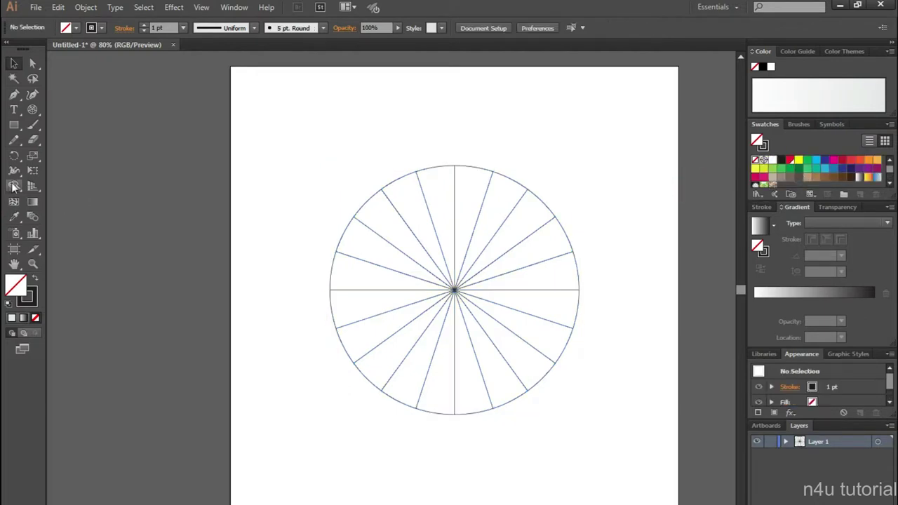
Select the whole polar grid and convert it into a Live Paint group
left_click_drag(14, 186, 69, 200)
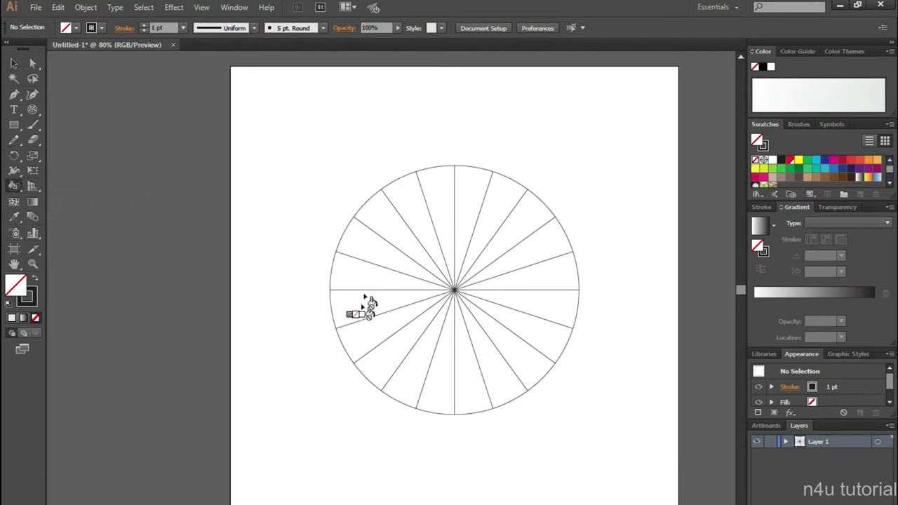
left_click(14, 63)
left_click_drag(360, 145, 493, 246)
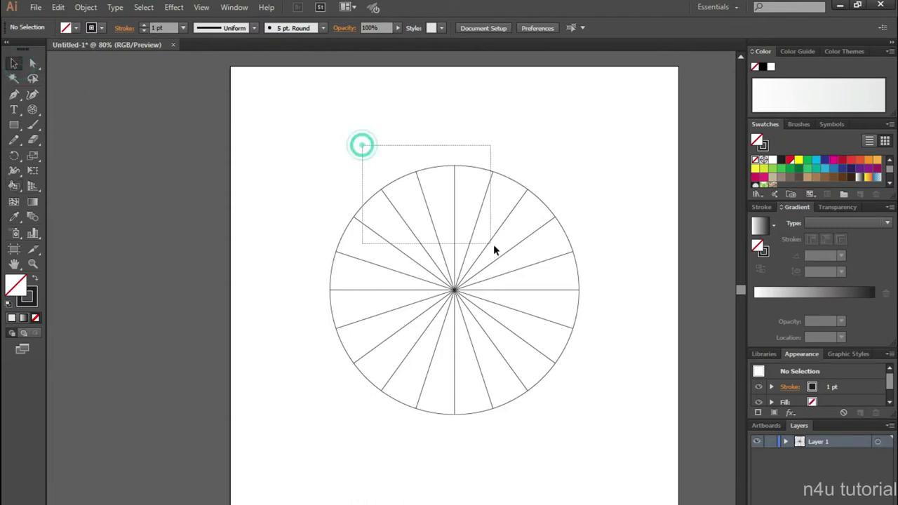
left_click(13, 185)
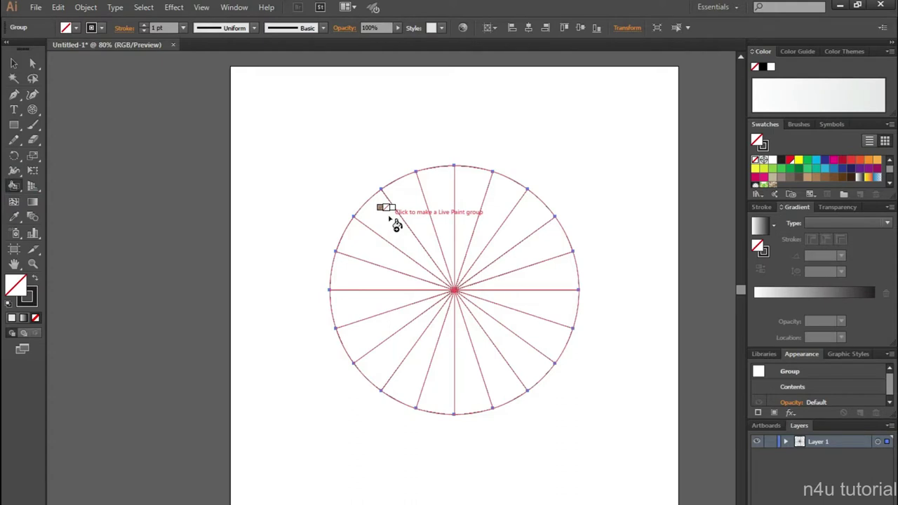
left_click(390, 218)
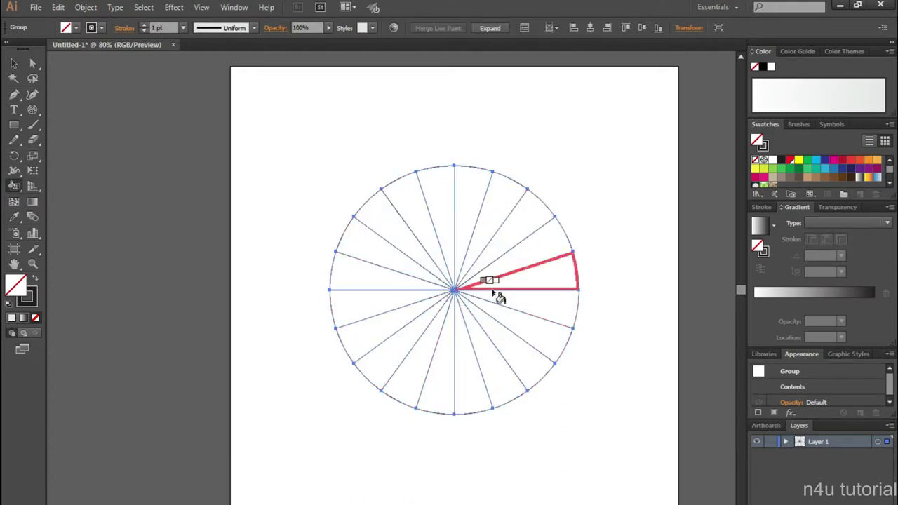
Paint ten alternating wedges of the circle red with the Live Paint Bucket
left_click(790, 161)
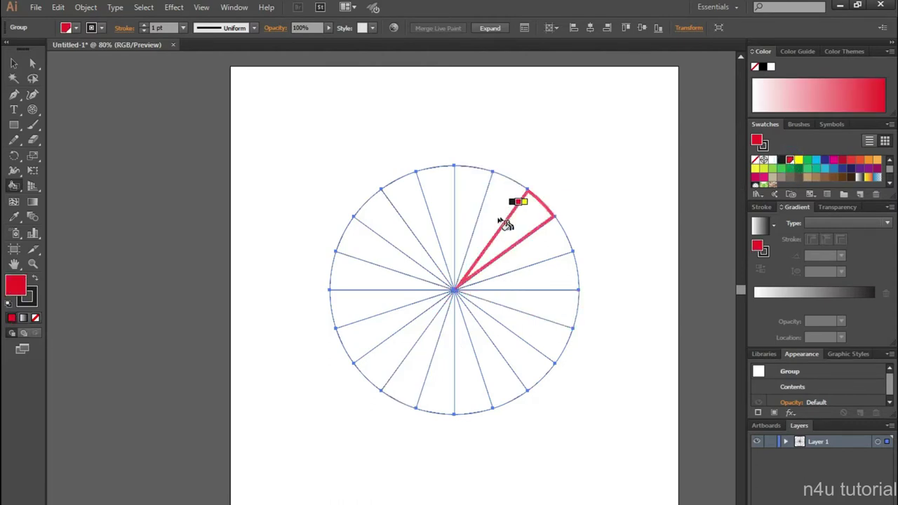
left_click(446, 211)
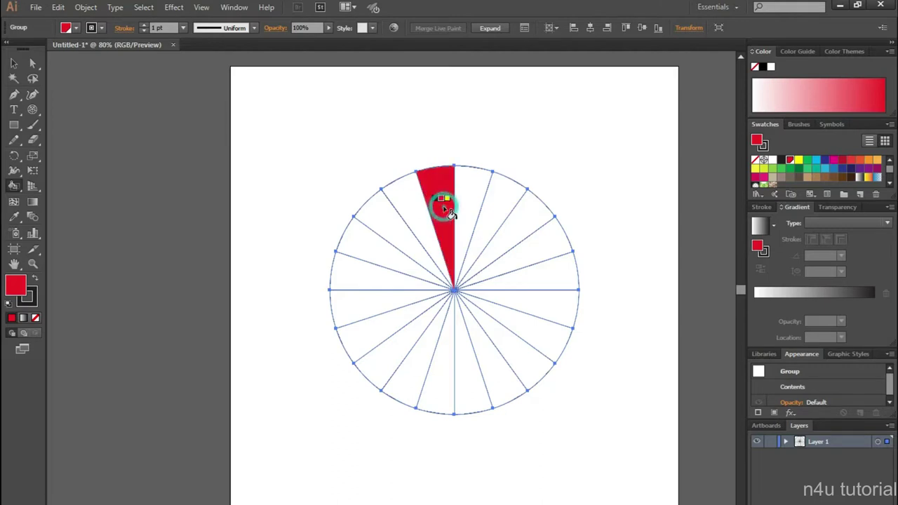
left_click(501, 218)
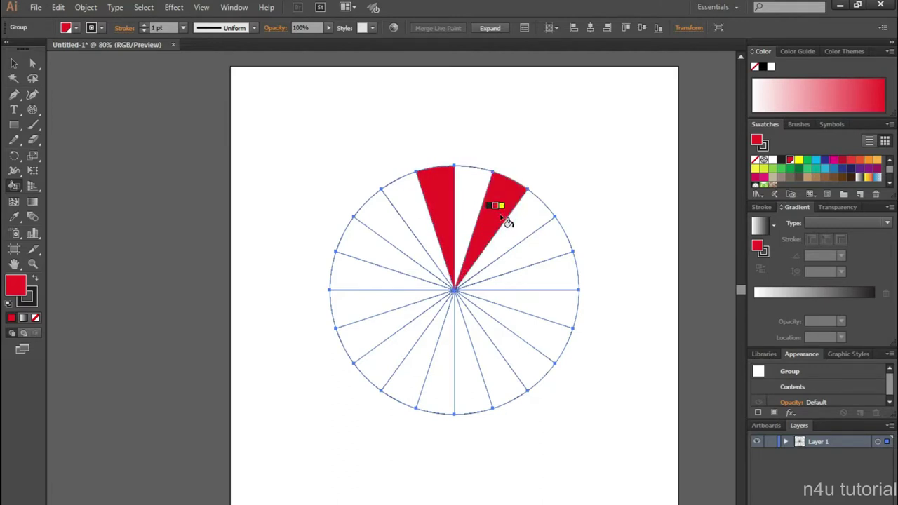
left_click(529, 255)
left_click(542, 309)
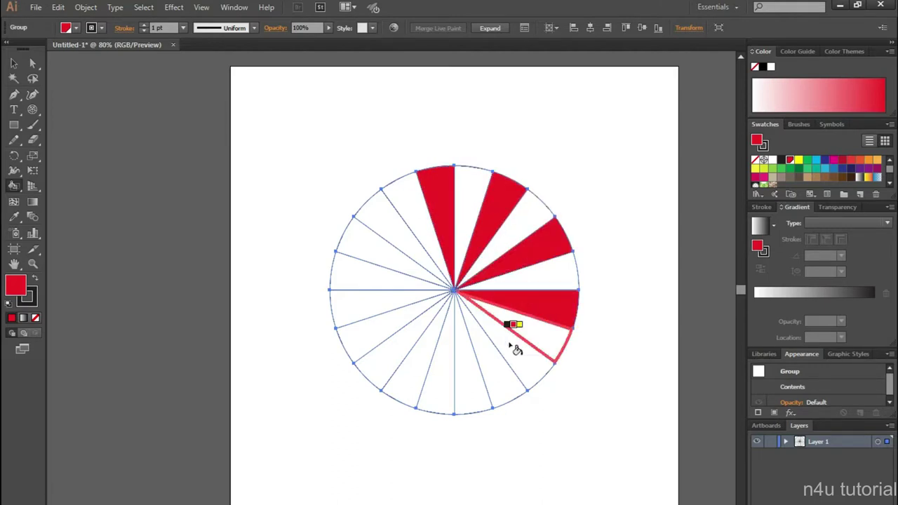
left_click(514, 347)
left_click(466, 358)
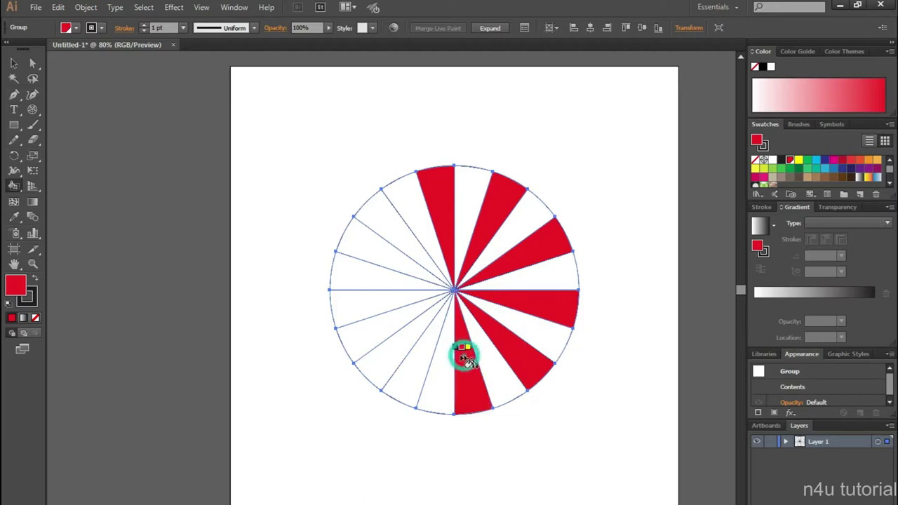
left_click(415, 351)
left_click(376, 320)
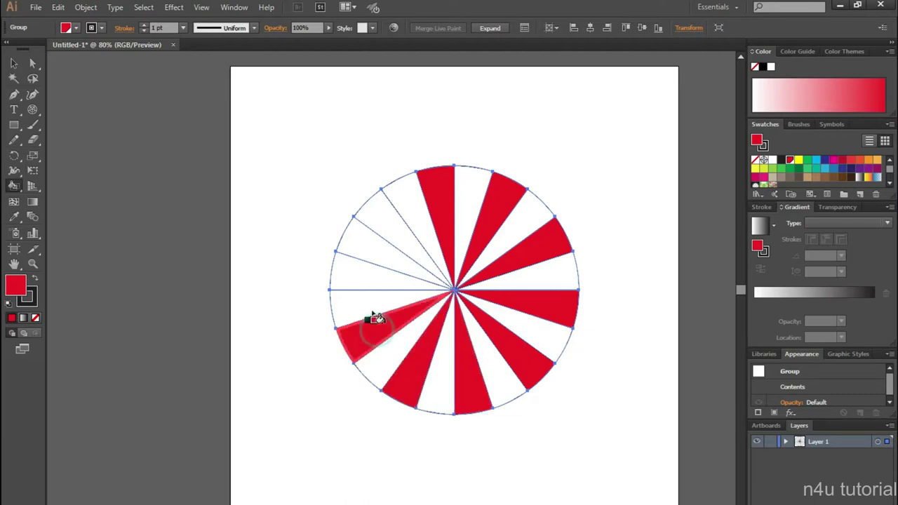
left_click(361, 267)
left_click(383, 229)
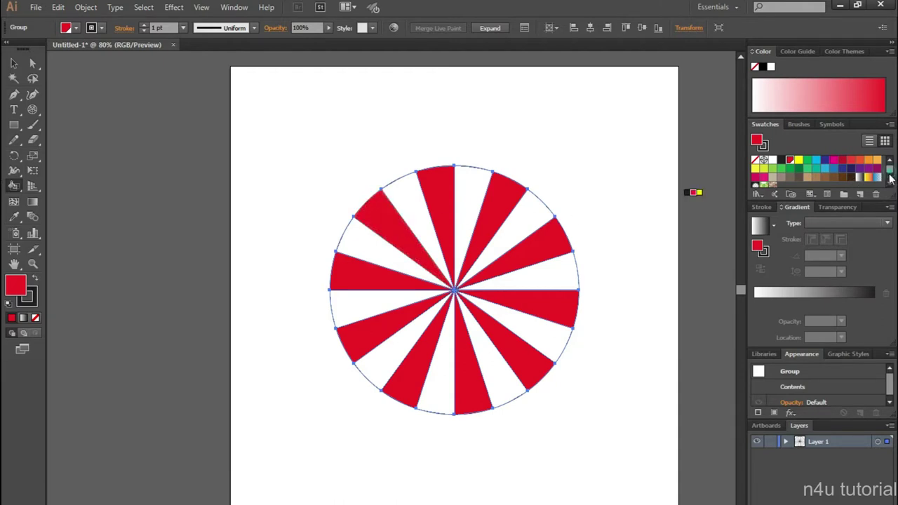
scroll(889, 181, "down", 2)
left_click(845, 172)
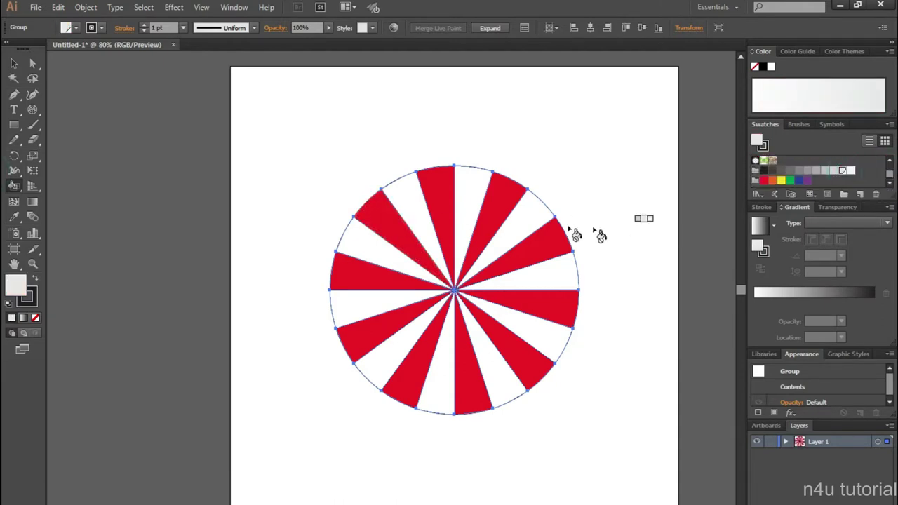
Fill the ten remaining white wedges light grey, then drag the circle up-right
left_click(476, 203)
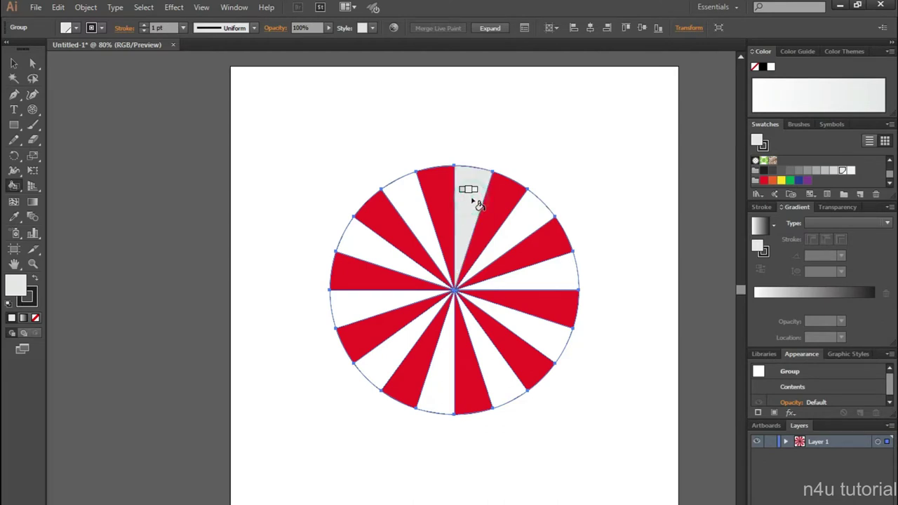
left_click(526, 214)
left_click(556, 272)
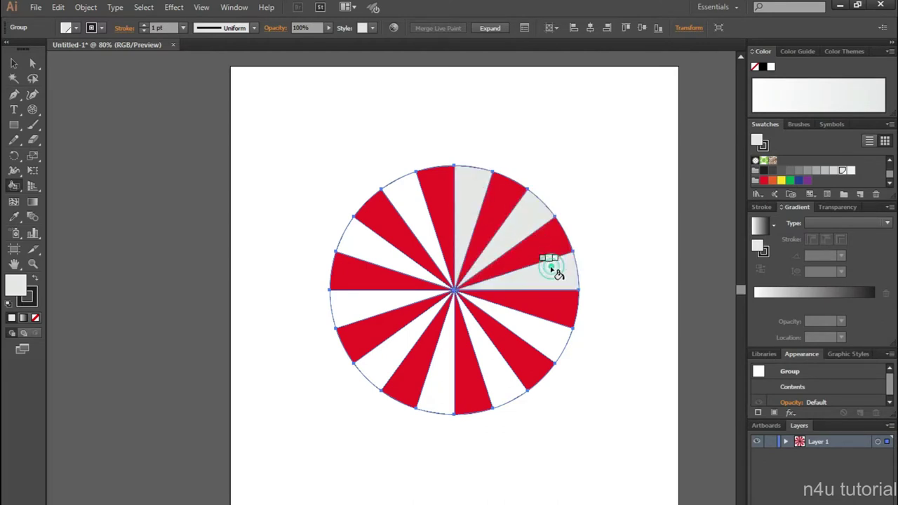
left_click(551, 342)
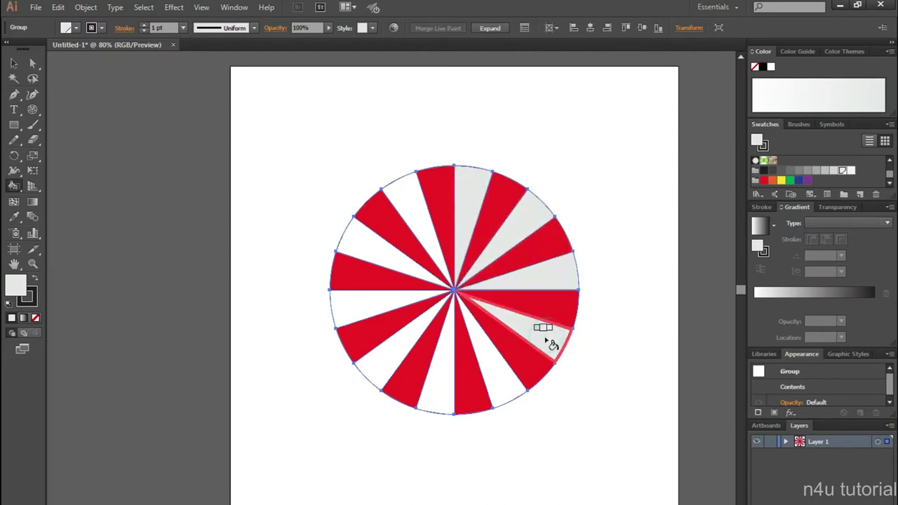
left_click(491, 376)
left_click(444, 377)
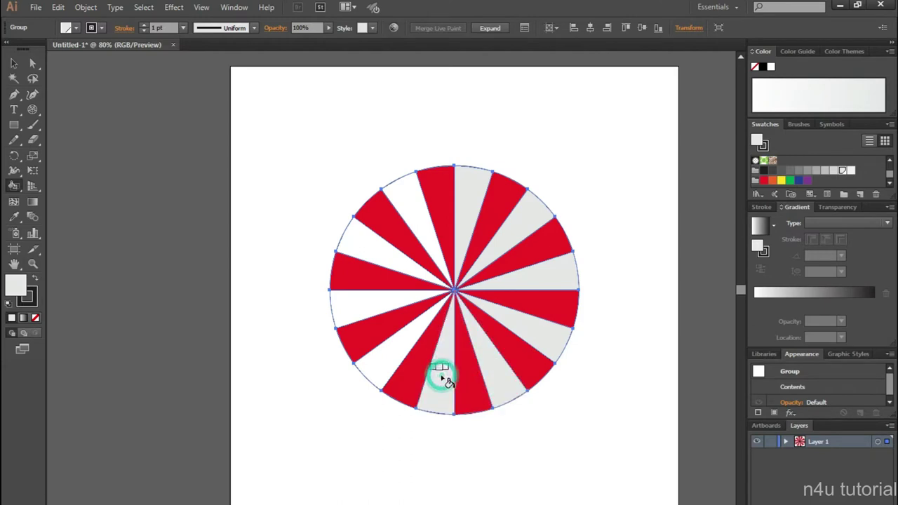
left_click(380, 359)
left_click(351, 298)
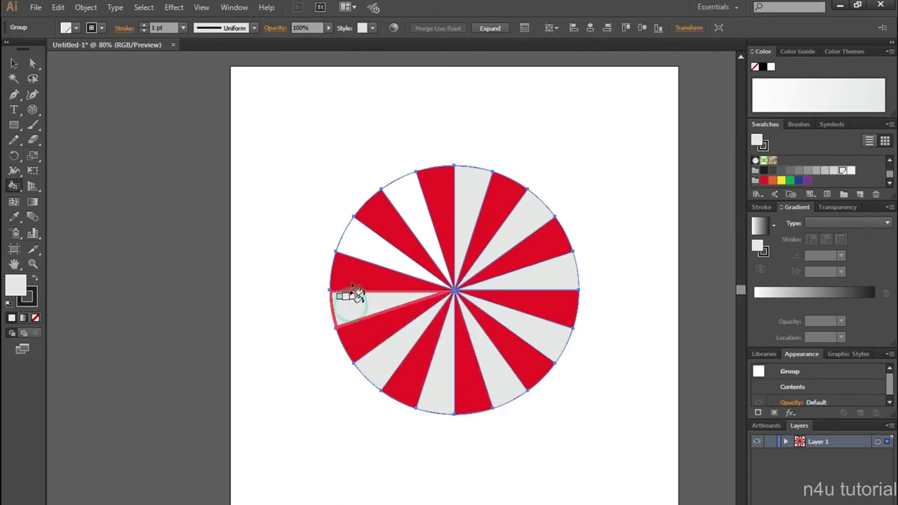
left_click(377, 259)
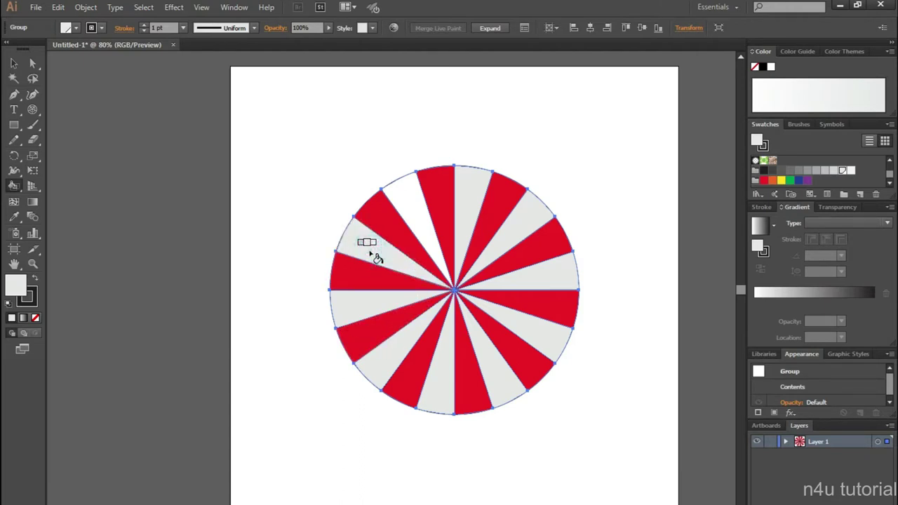
left_click(424, 210)
key("v")
left_click_drag(532, 258, 627, 199)
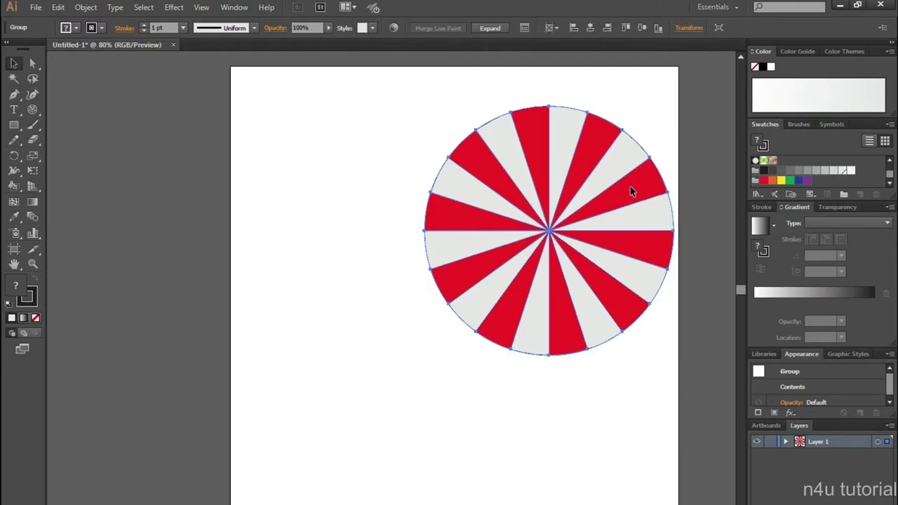
Undo the move and set the striped circle's stroke to None
key("ctrl+z")
left_click(631, 184)
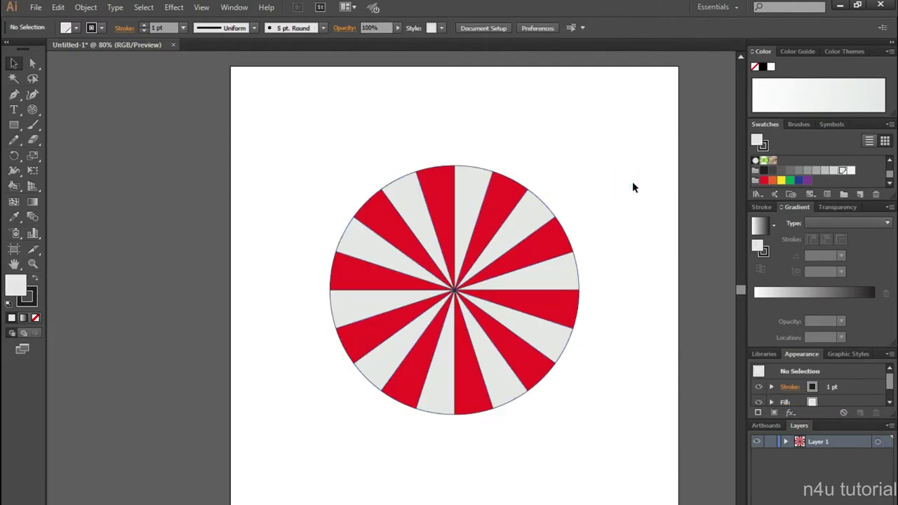
left_click(551, 217)
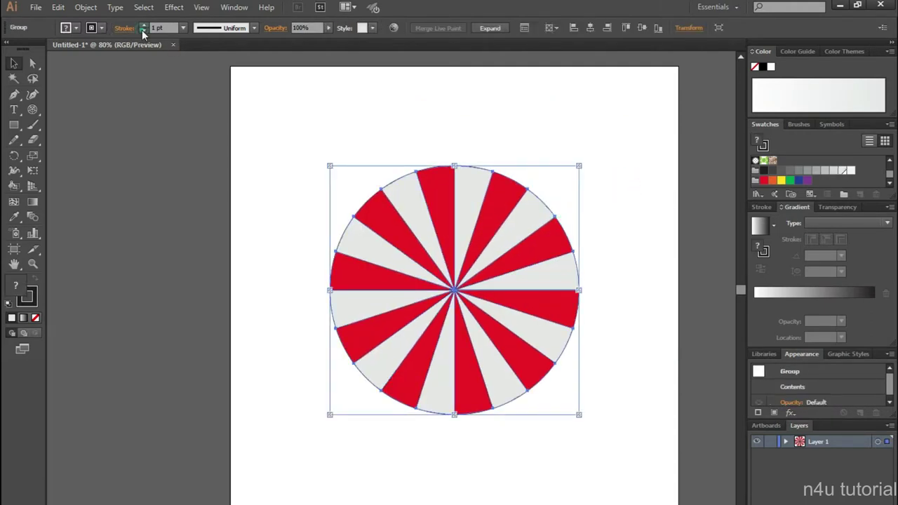
left_click(257, 92)
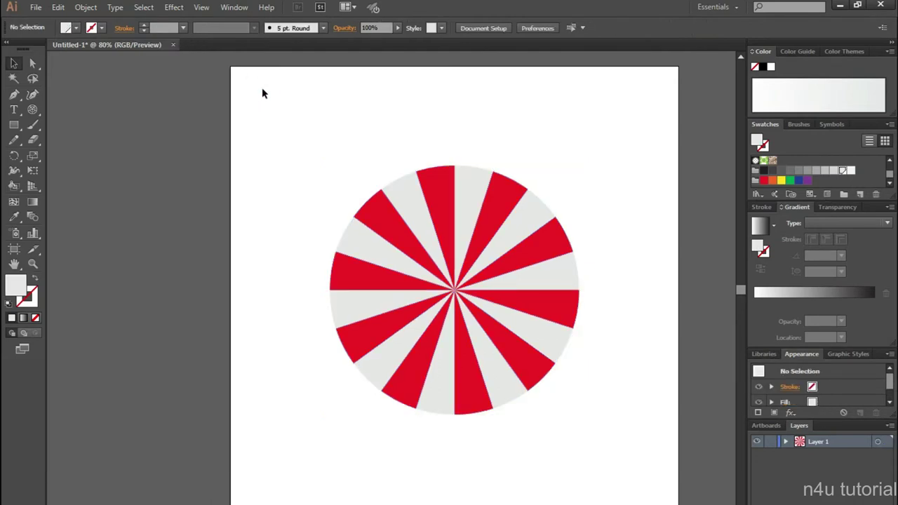
left_click_drag(395, 145, 567, 309)
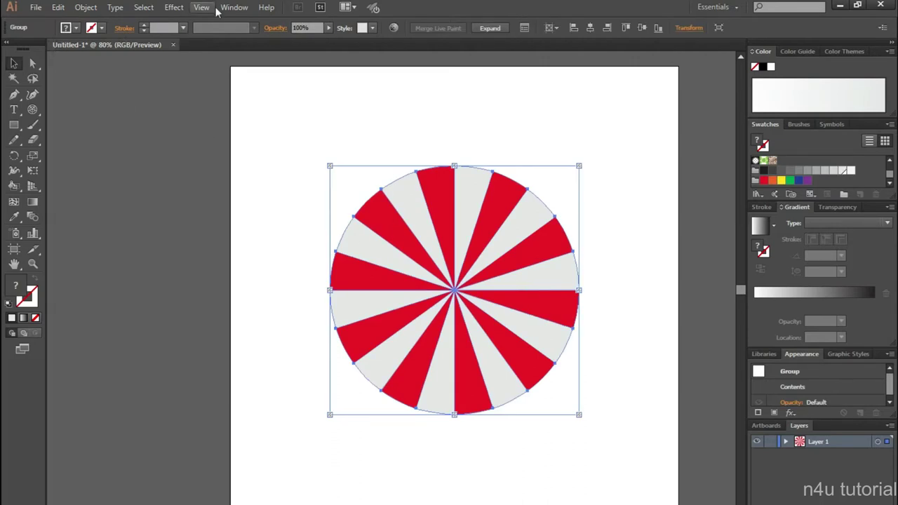
Apply a 20° Twist effect to the stripe group
left_click(187, 10)
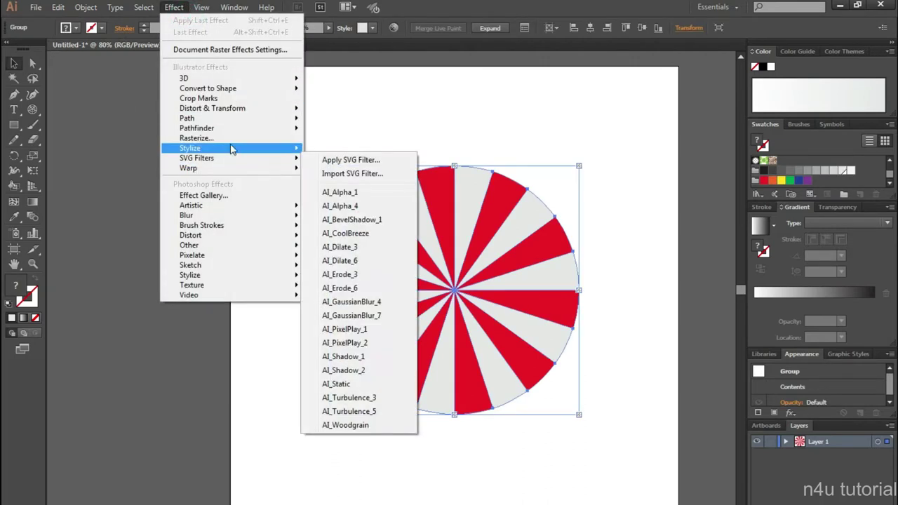
mouse_move(213, 108)
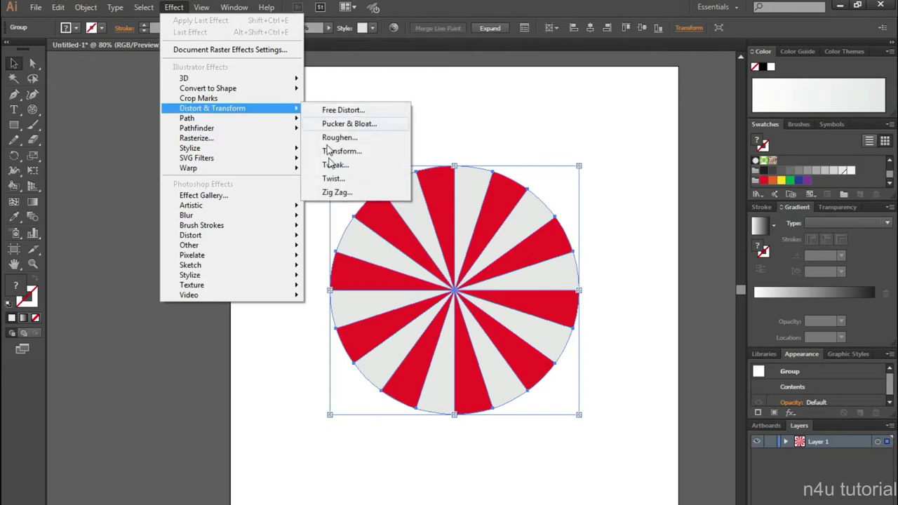
left_click(335, 178)
left_click(86, 223)
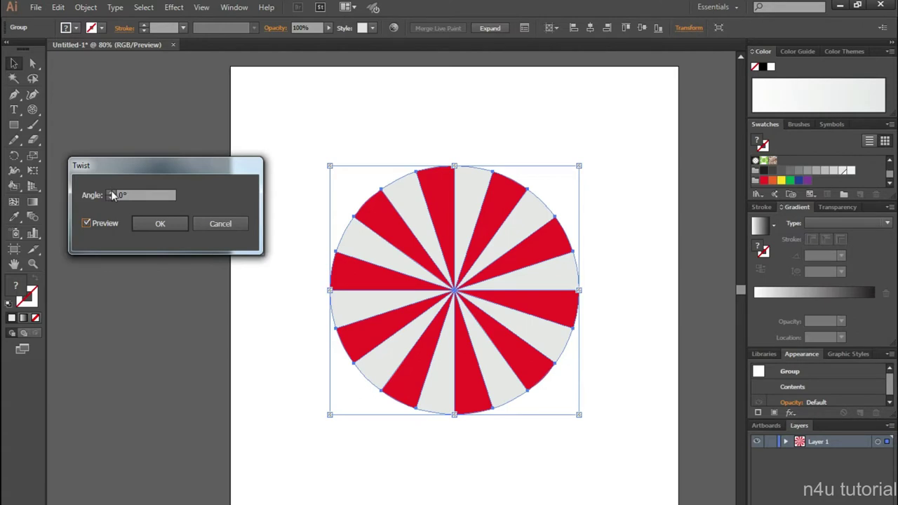
double_click(114, 195)
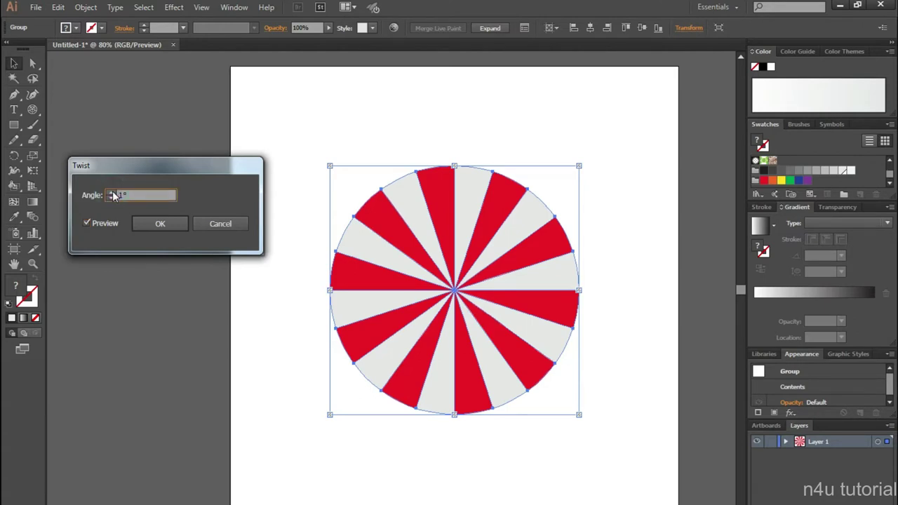
left_click(112, 193)
left_click(112, 194)
left_click(112, 194)
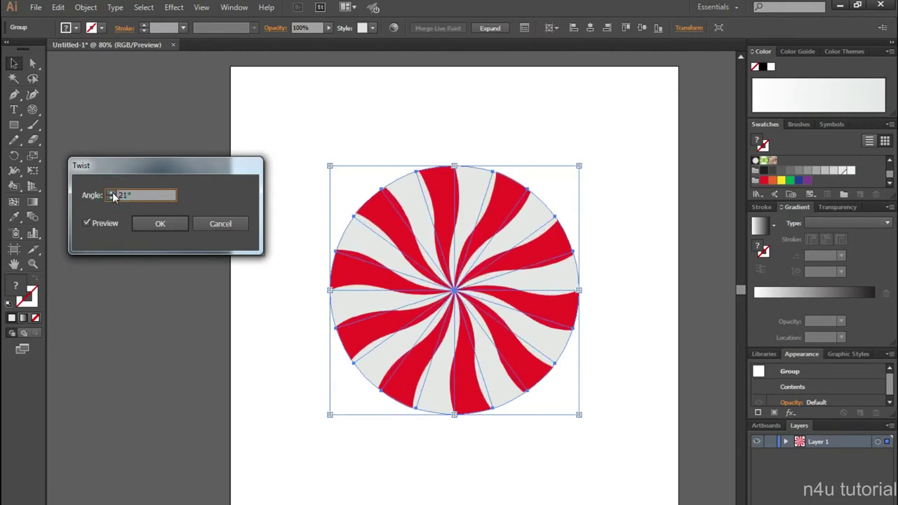
left_click(112, 197)
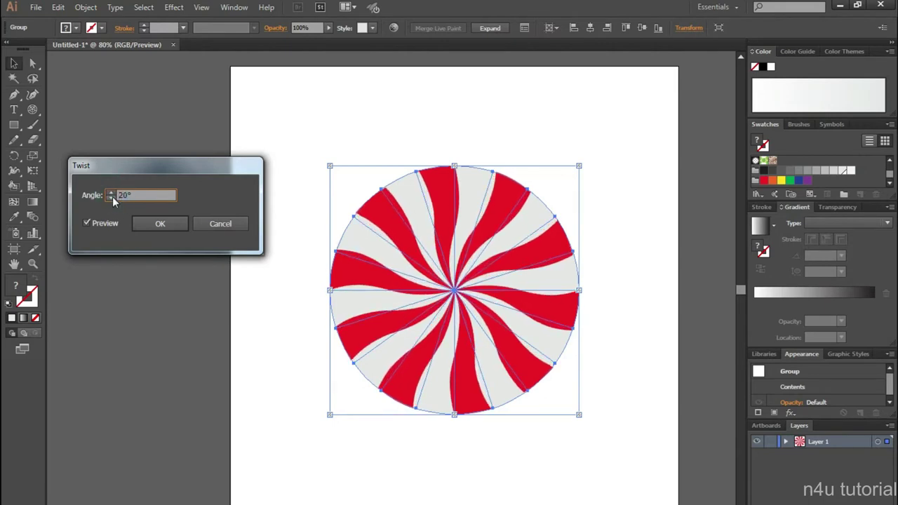
left_click(167, 228)
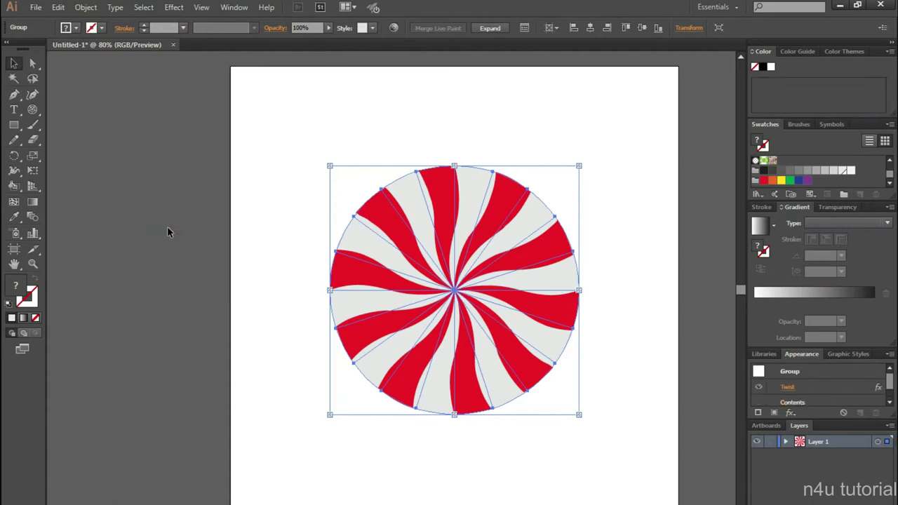
Deselect and reselect the swirl to review the twisted stripes
left_click(260, 223)
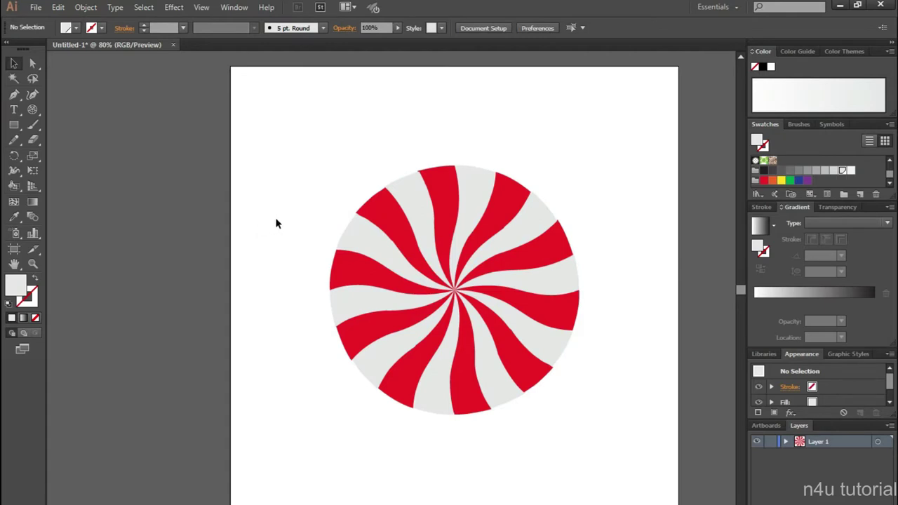
left_click(395, 223)
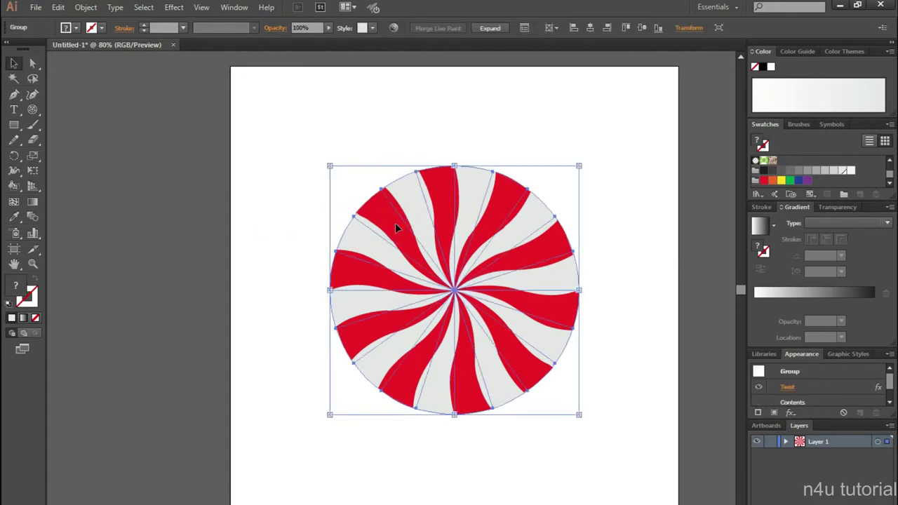
left_click(301, 217)
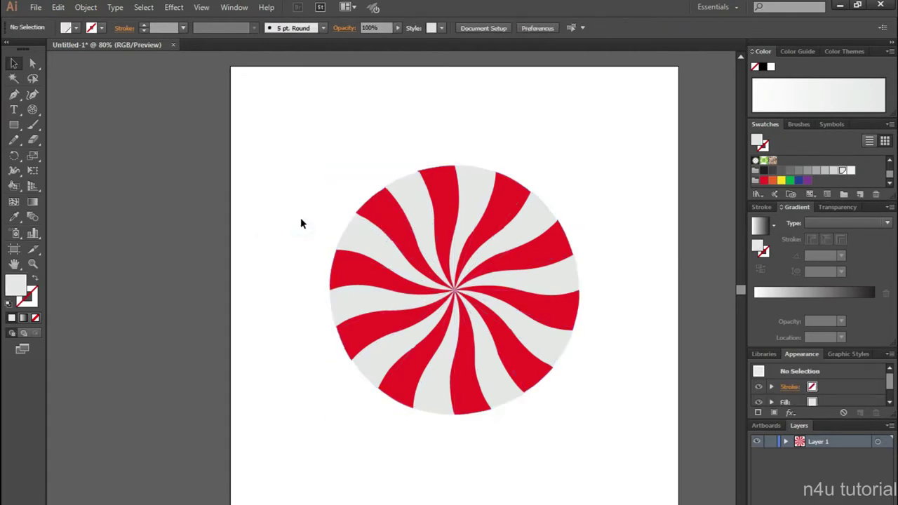
Zoom in on the swirl's rough top-left edge, then choose the Ellipse Tool
key("z")
left_click_drag(330, 167, 399, 235)
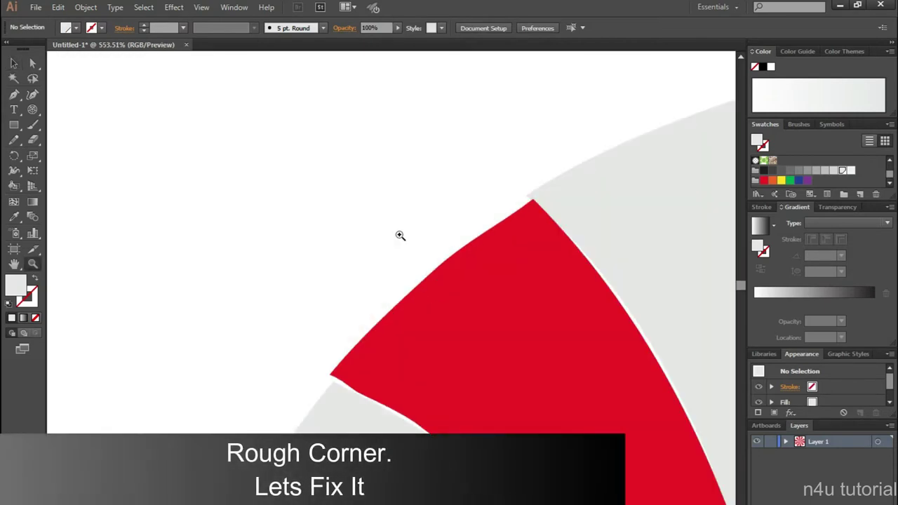
key("v")
left_click(418, 294)
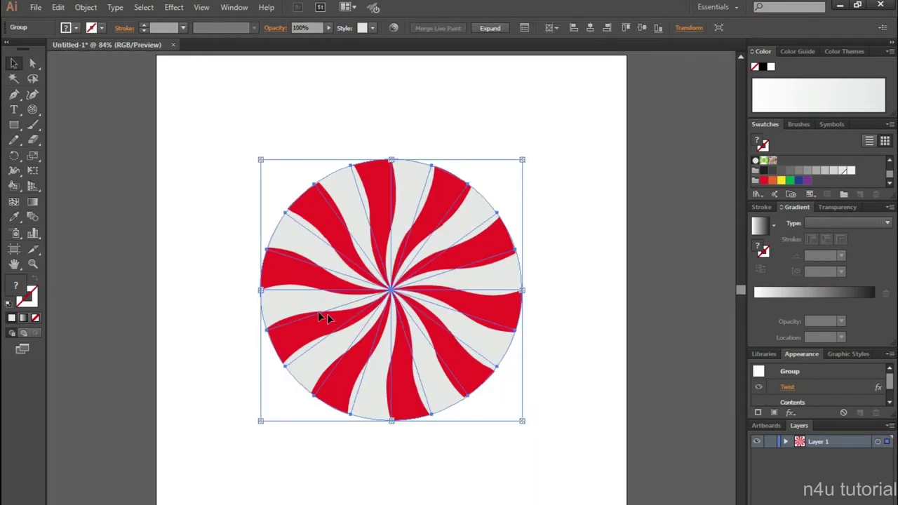
left_click(211, 206)
left_click_drag(25, 125, 64, 155)
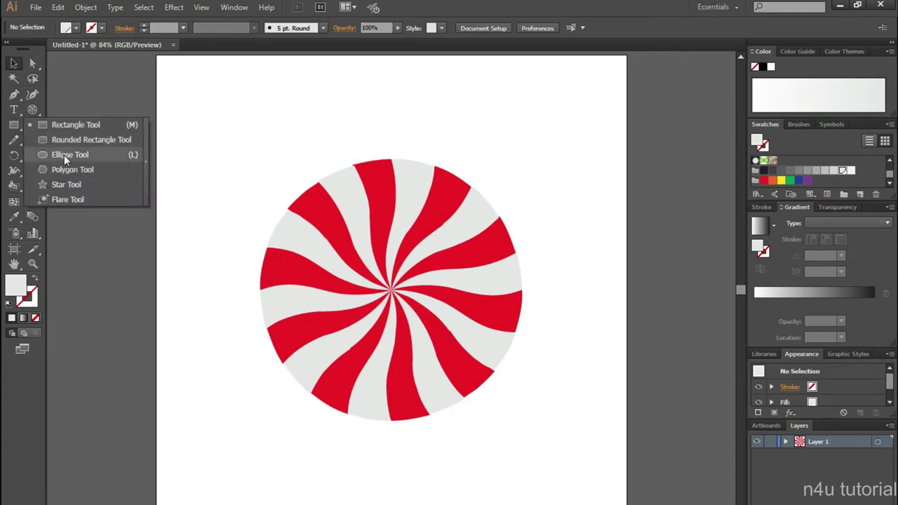
Create a 500 × 500 px circle with the Ellipse tool
left_click(242, 150)
type("5")
key("Tab")
type("5")
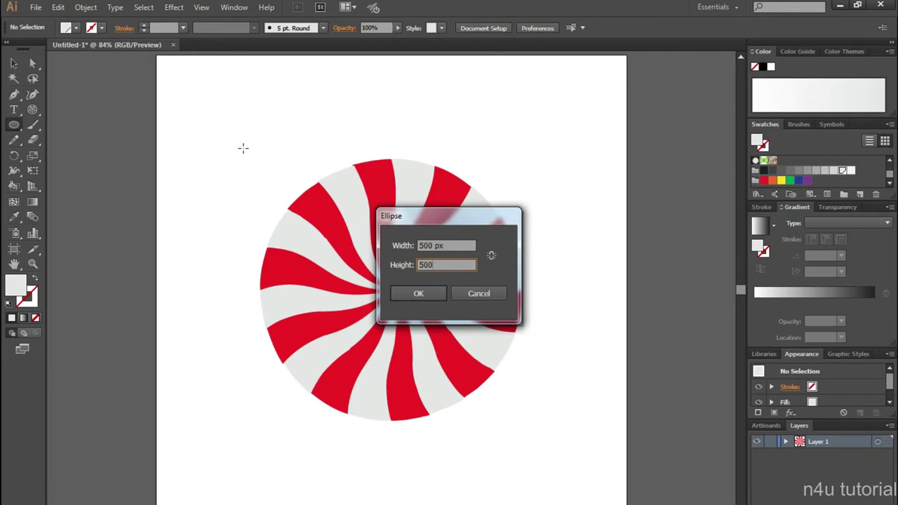
key("Return")
Fill the circle green and centre it vertically and horizontally on the artboard
key("v")
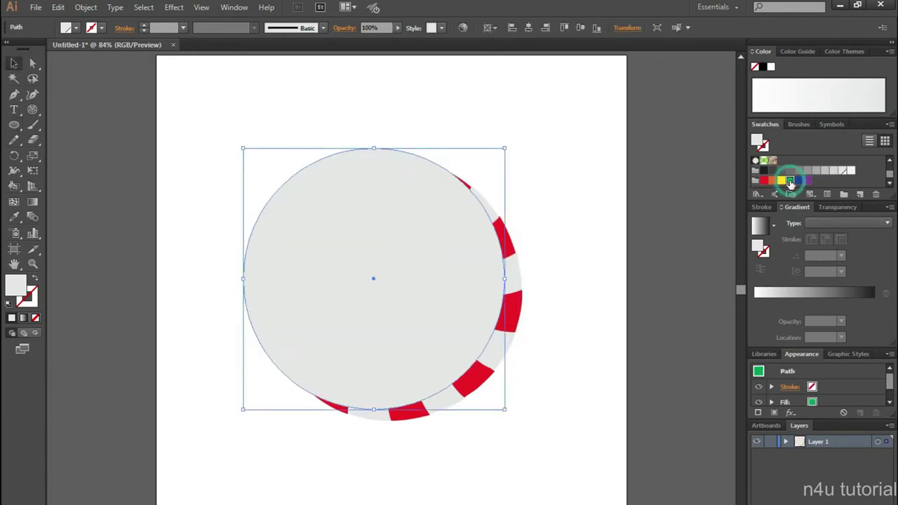
left_click(790, 181)
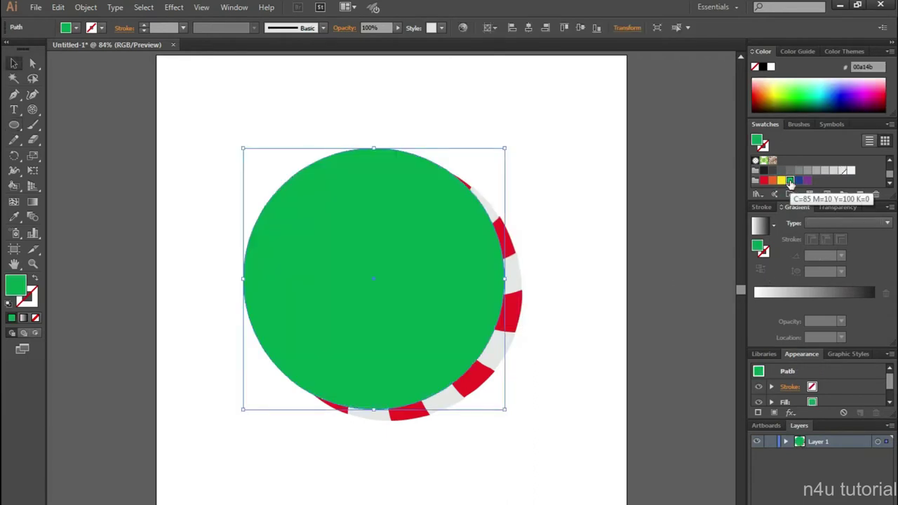
left_click(581, 28)
left_click(529, 28)
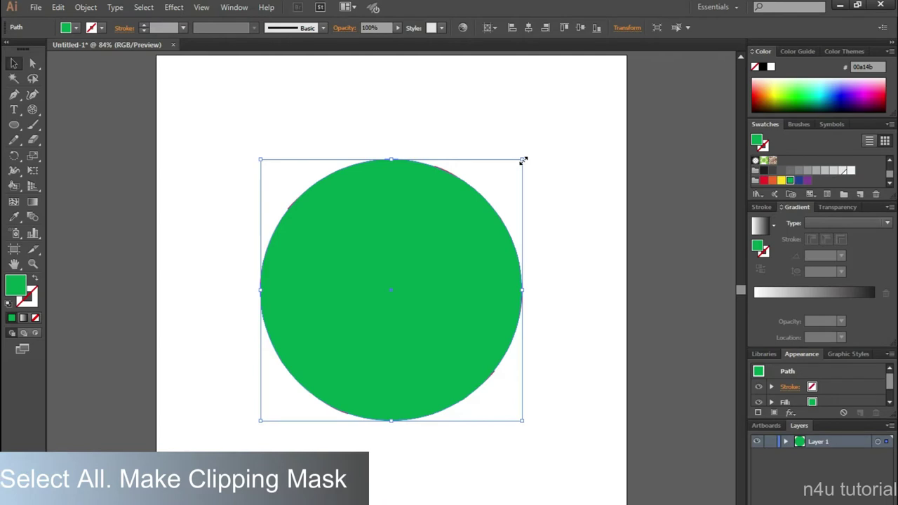
Shrink the green circle to about 486 px and make it a clipping mask over the swirl
left_click_drag(521, 160, 520, 162)
left_click(557, 152)
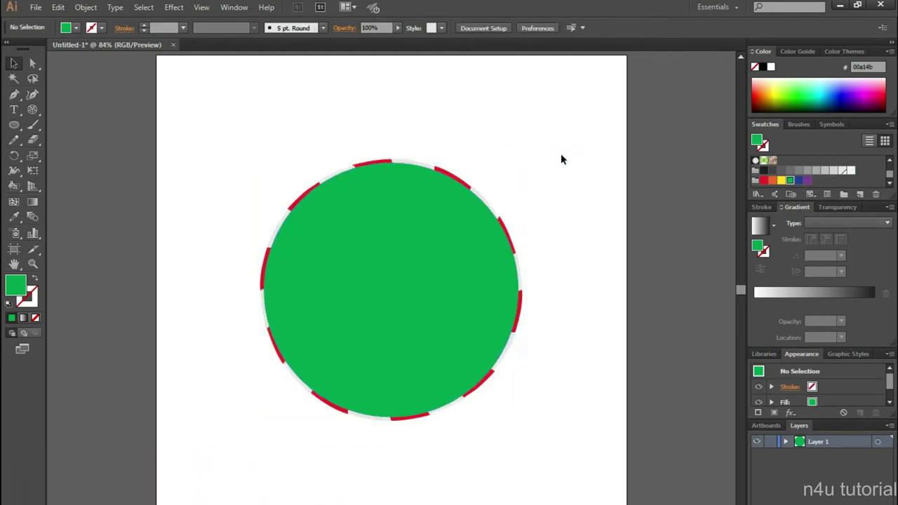
left_click_drag(186, 154, 456, 243)
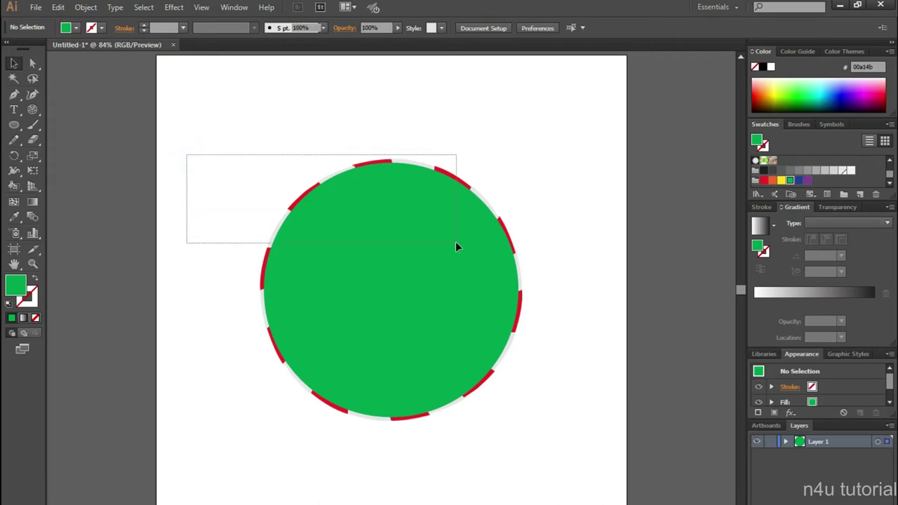
left_click_drag(456, 246, 456, 246)
right_click(447, 238)
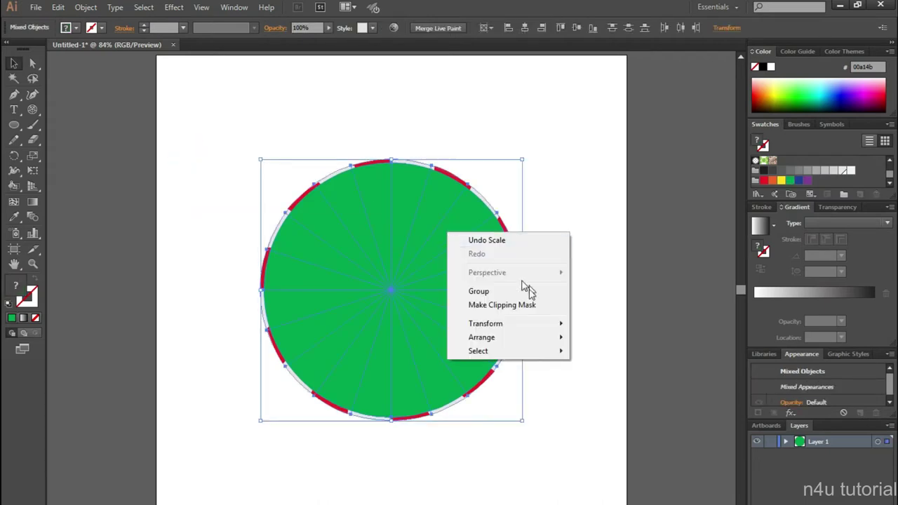
left_click(519, 304)
left_click(559, 254)
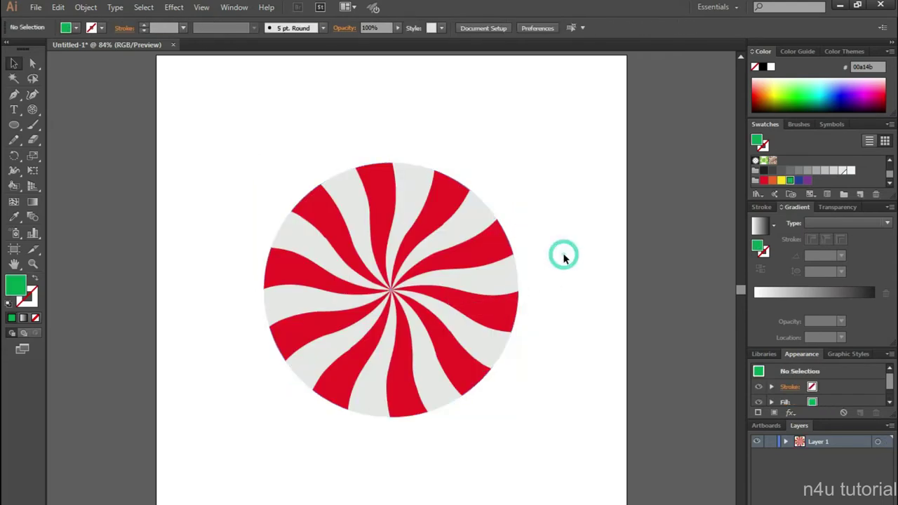
Zoom into the swirl's top edge to check smoothness, then zoom back out
key("z")
left_click_drag(327, 150, 415, 176)
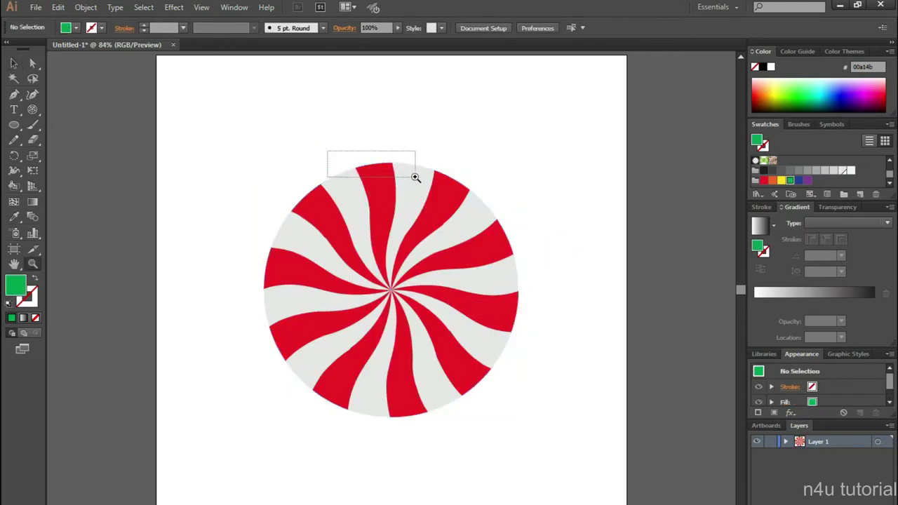
key("v")
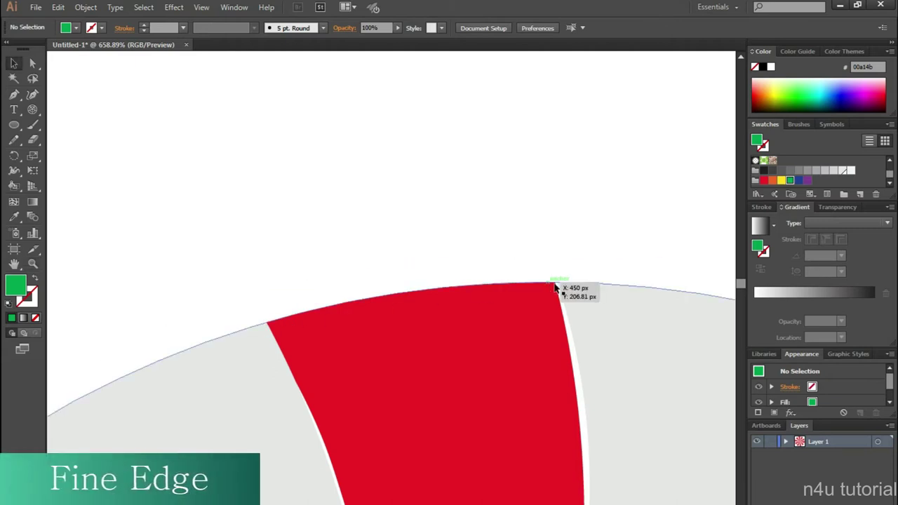
key("ctrl+0")
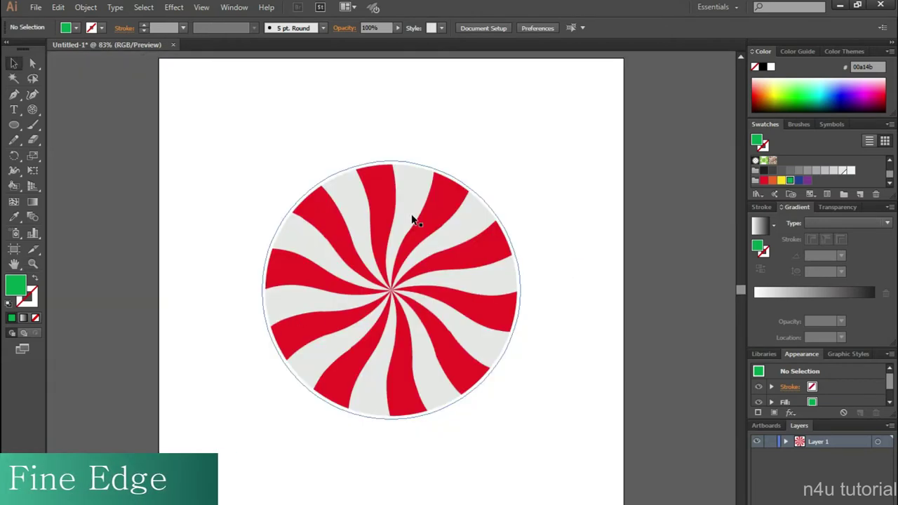
Apply Object > Expand Appearance to the peppermint clip group
left_click(324, 191)
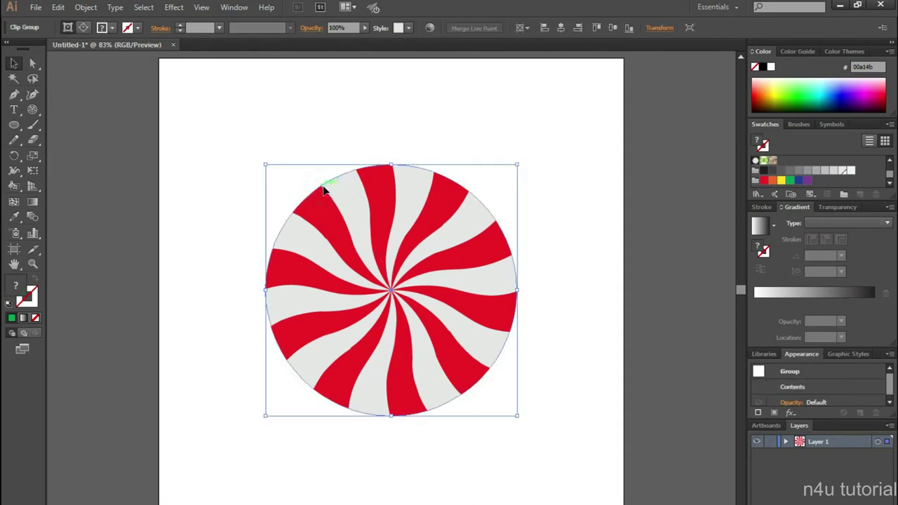
left_click(86, 7)
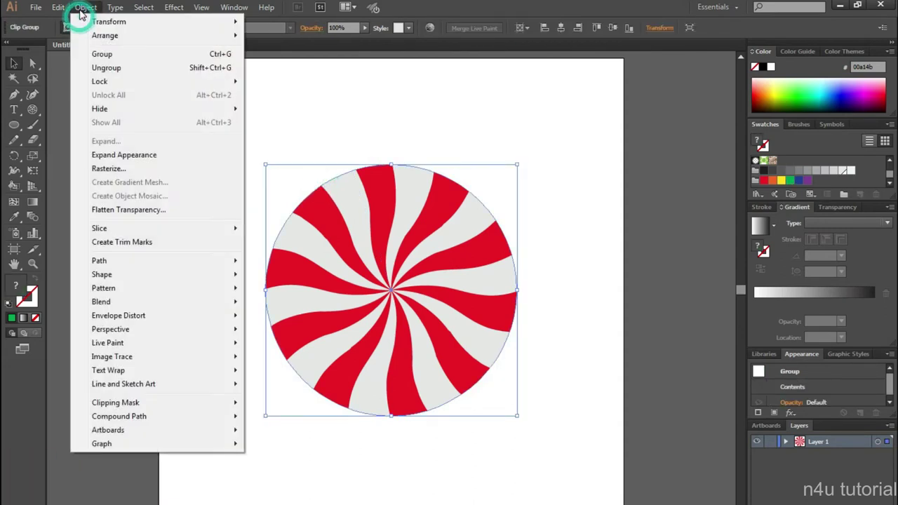
left_click(128, 155)
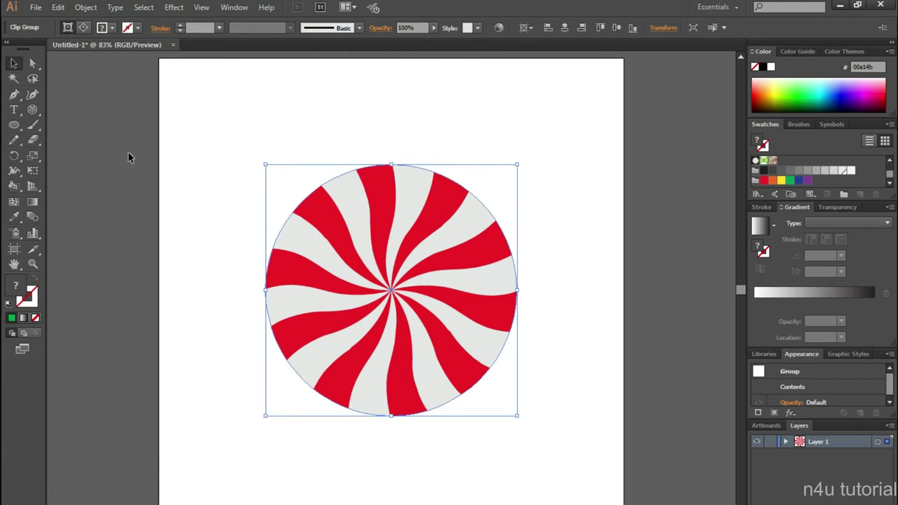
left_click(275, 129)
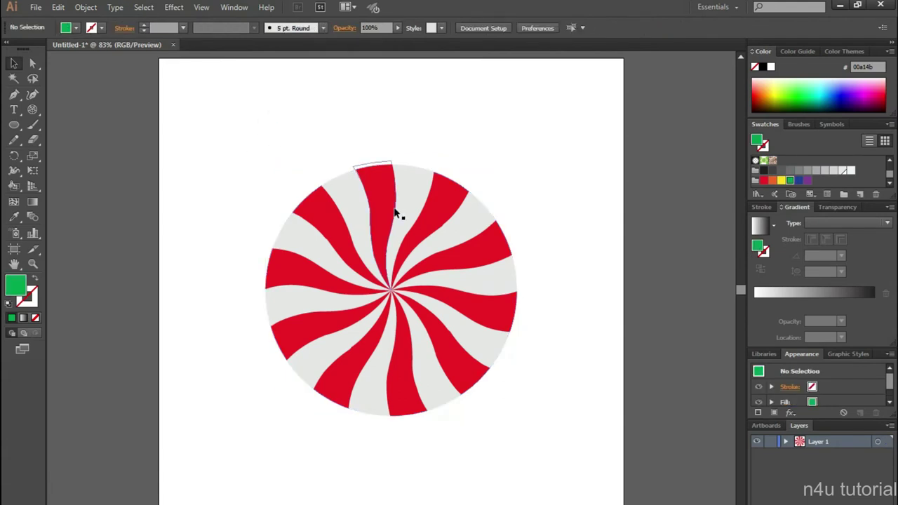
left_click(387, 201)
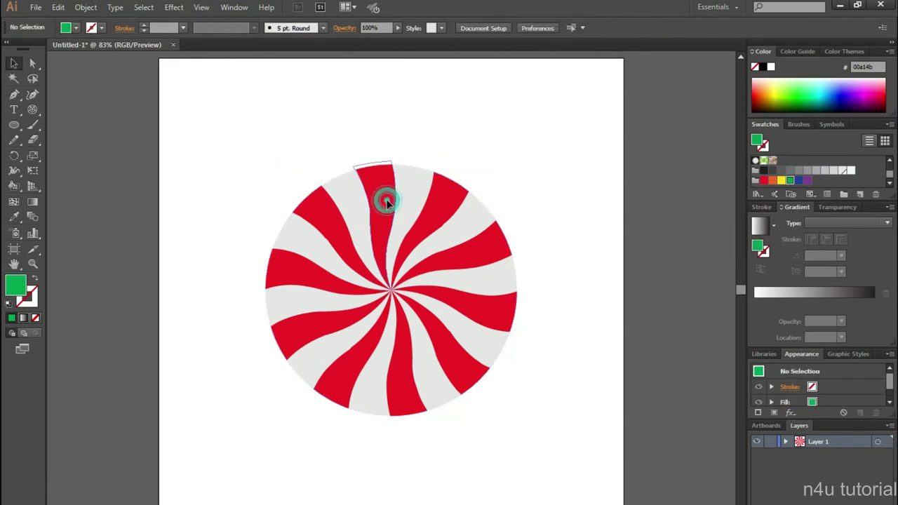
left_click(329, 134)
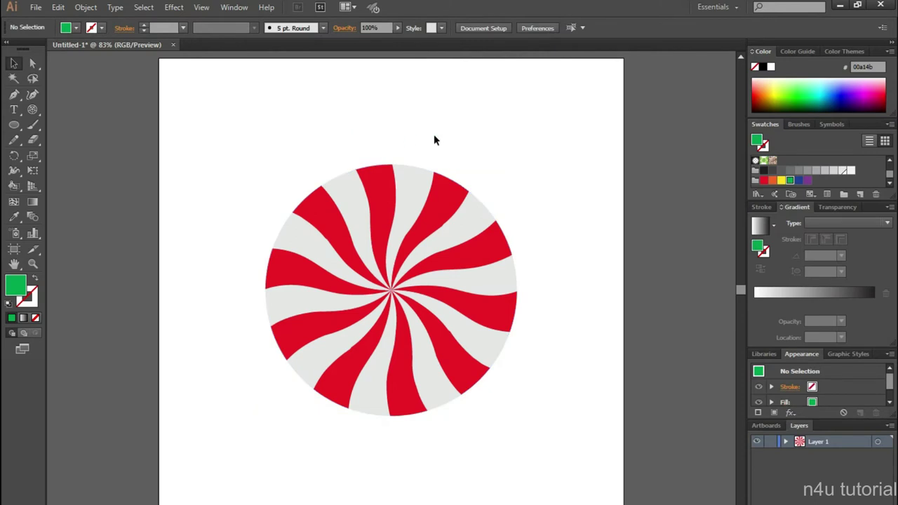
Draw another 500 px circle, centred horizontally and vertically over the peppermint
left_click(15, 125)
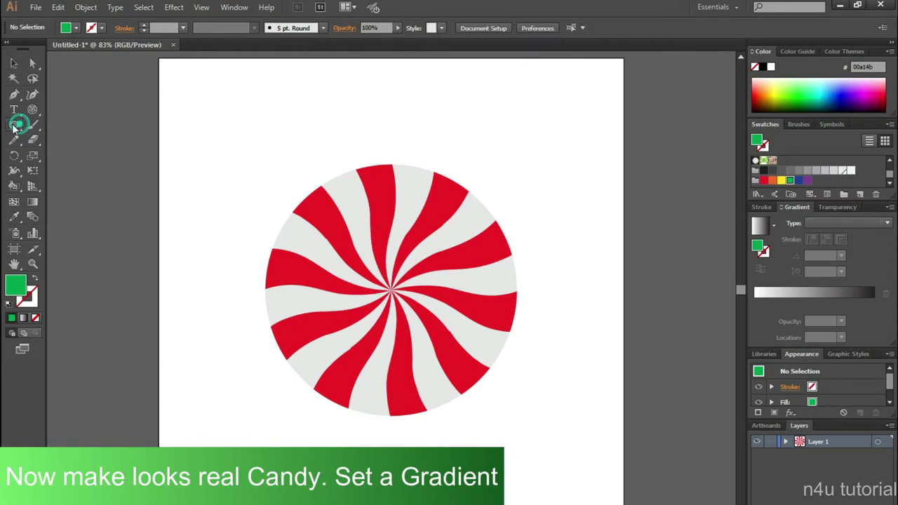
left_click(245, 148)
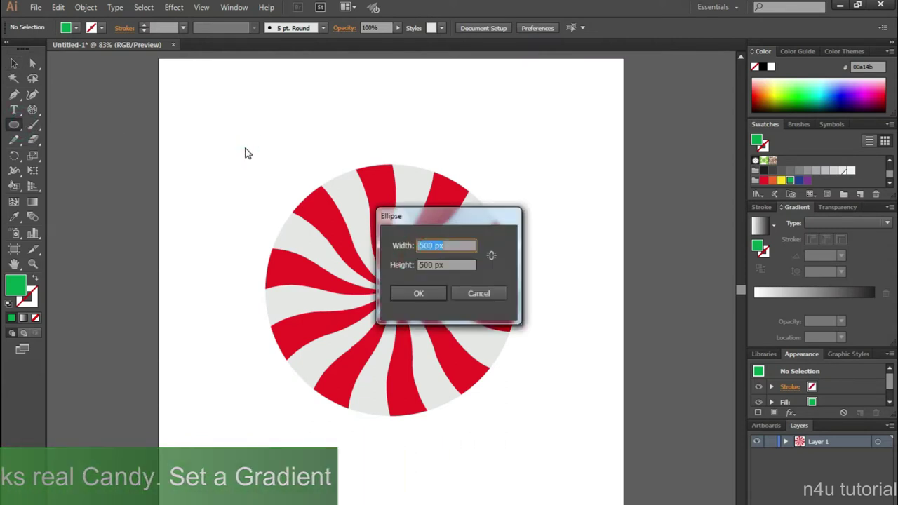
key("Return")
key("v")
left_click(529, 30)
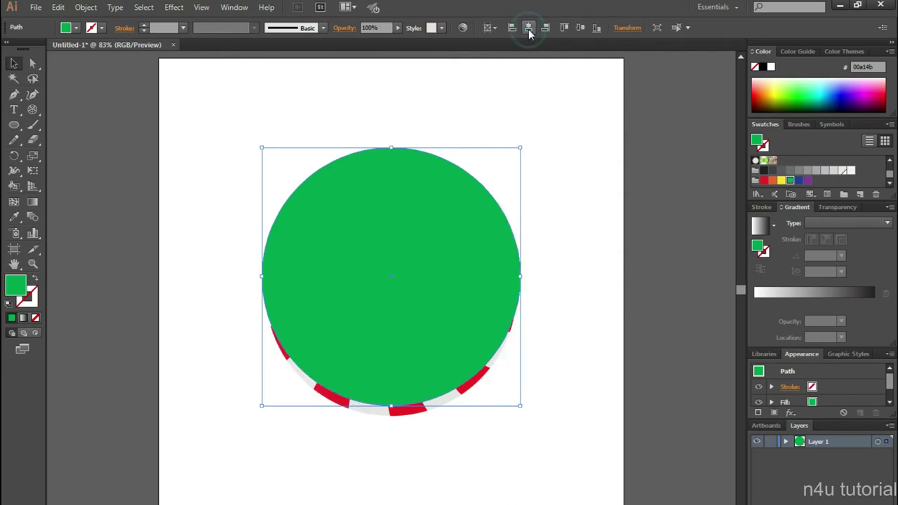
left_click(583, 27)
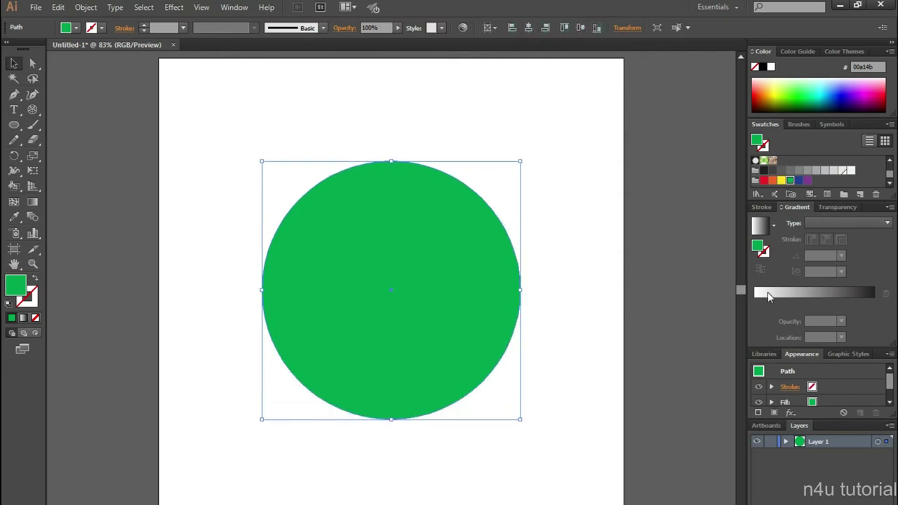
Apply a radial white-to-black gradient, moving the white stop and midpoint outward
left_click(761, 224)
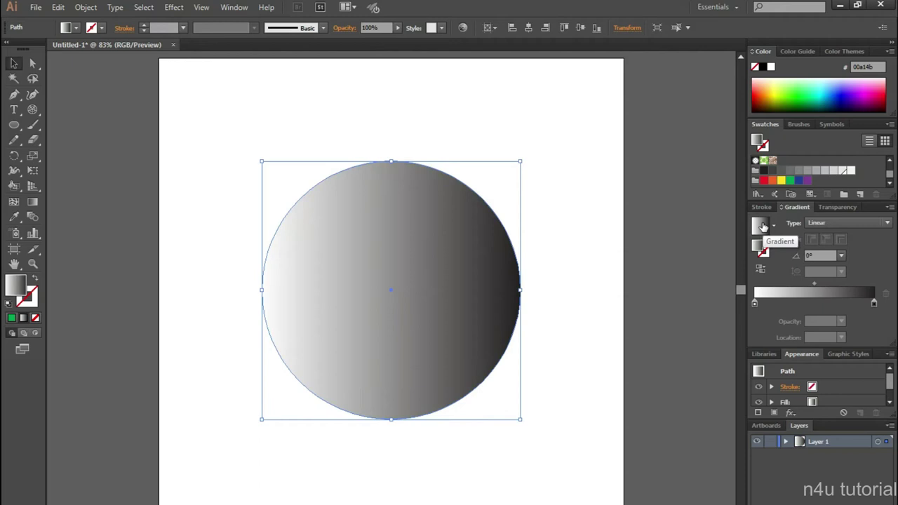
left_click(835, 223)
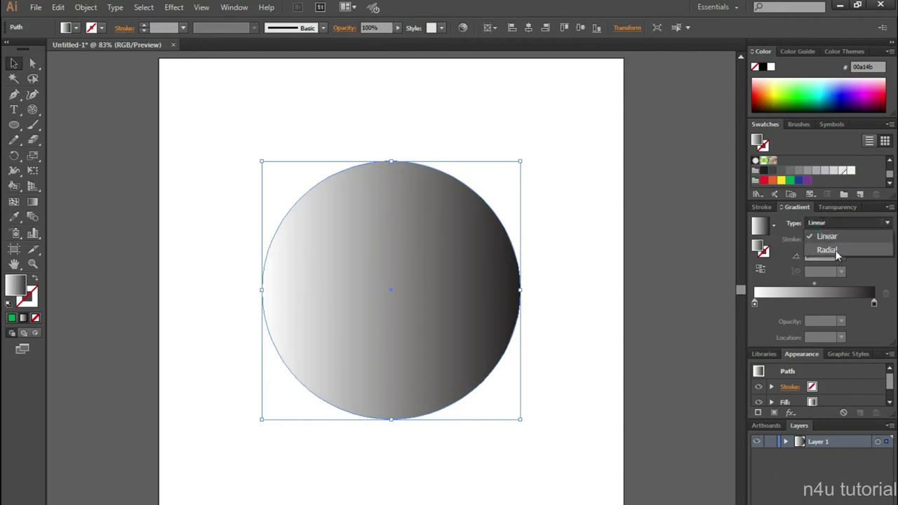
left_click(828, 250)
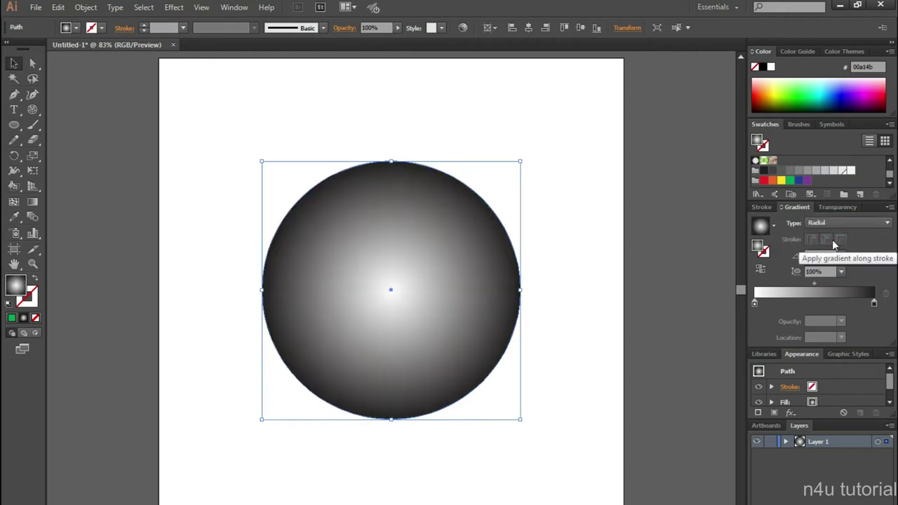
left_click_drag(815, 283, 848, 284)
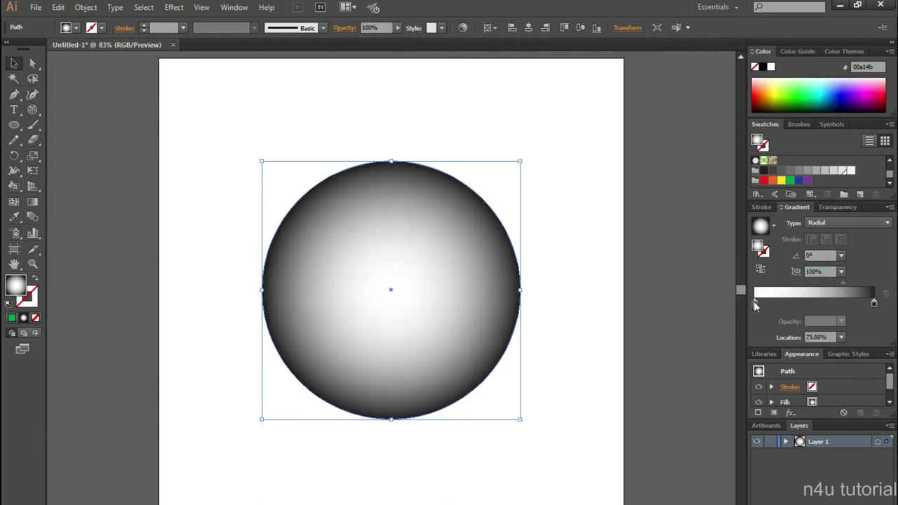
left_click_drag(755, 305, 795, 305)
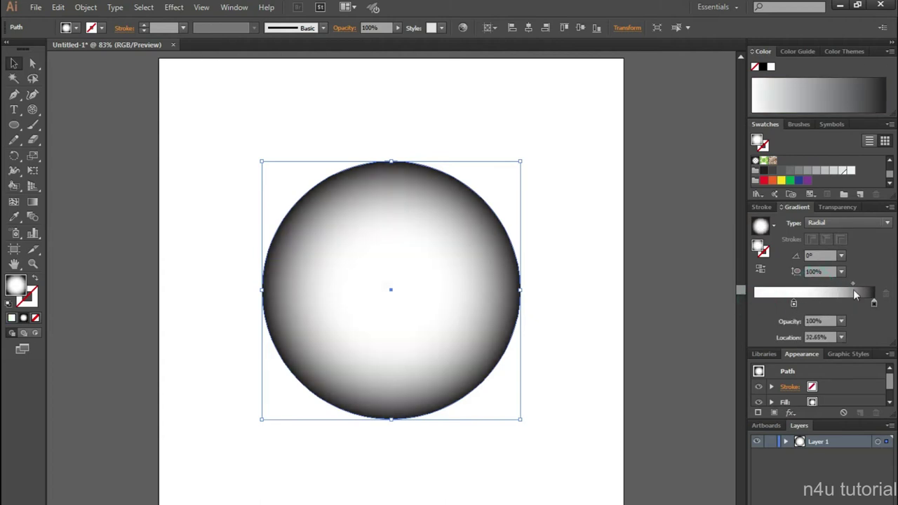
mouse_move(853, 286)
left_mouse_down()
mouse_move(863, 290)
mouse_move(854, 290)
left_mouse_up()
left_click_drag(796, 305, 818, 303)
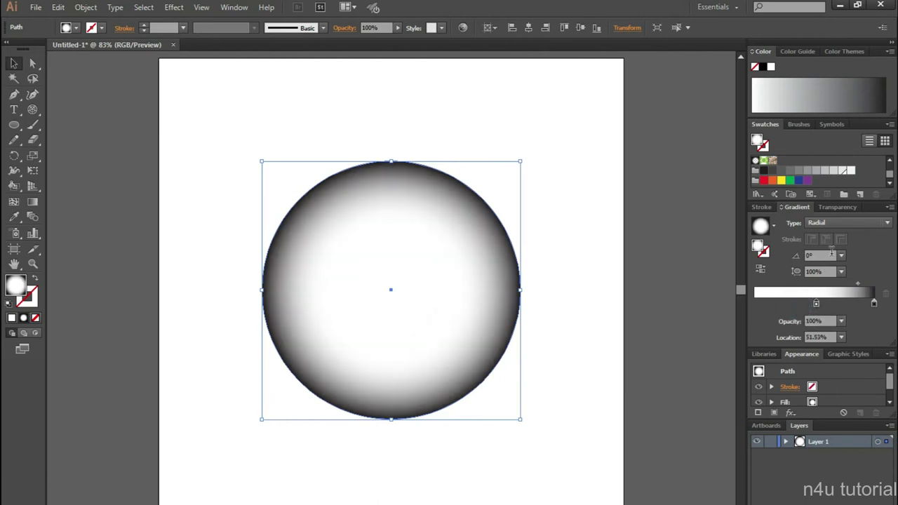
Set the gradient circle's blend mode to Multiply at 52% opacity, then deselect
left_click(834, 207)
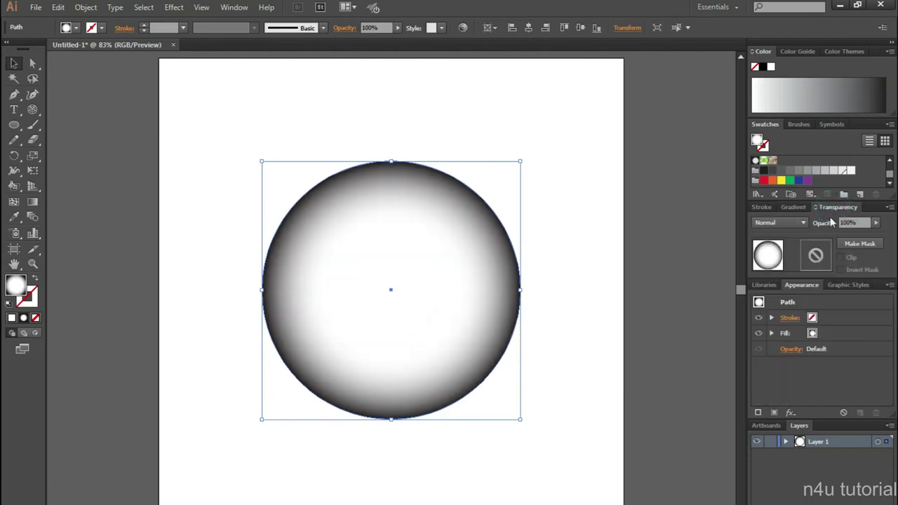
left_click(805, 222)
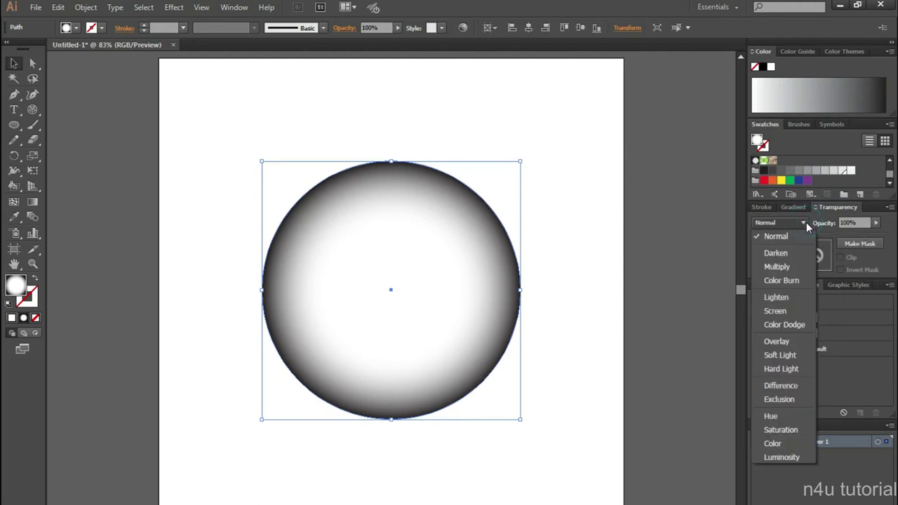
left_click(777, 267)
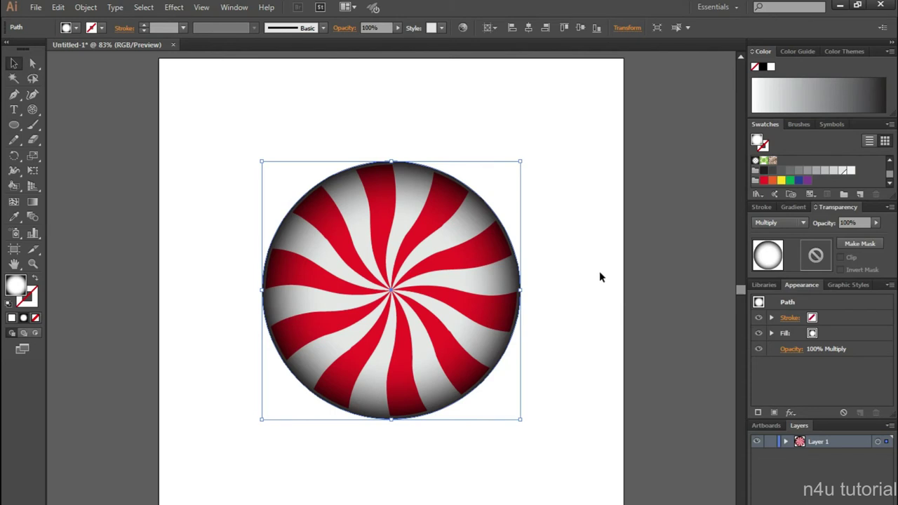
left_click(874, 222)
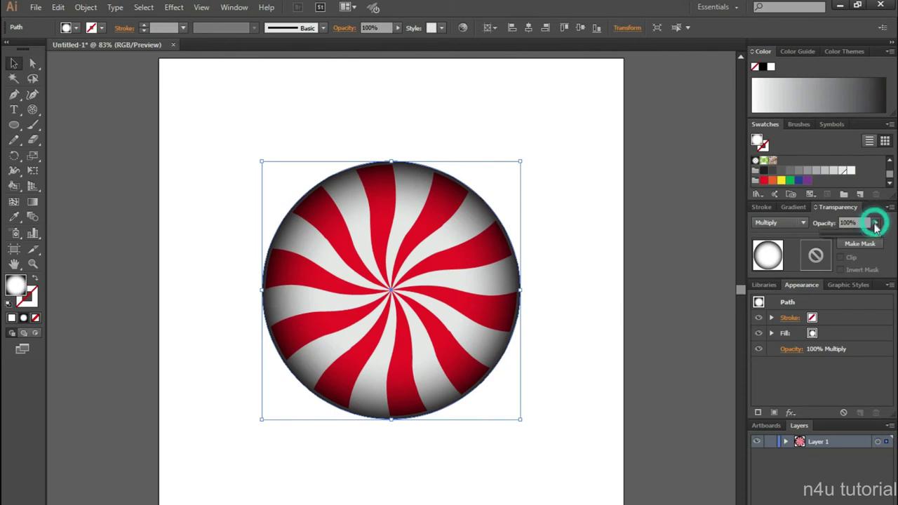
left_click_drag(877, 236, 853, 236)
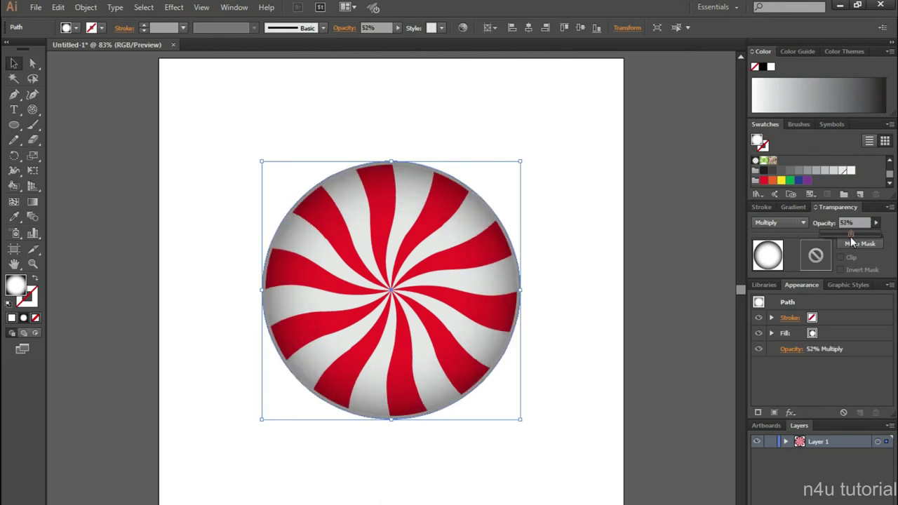
left_click(660, 237)
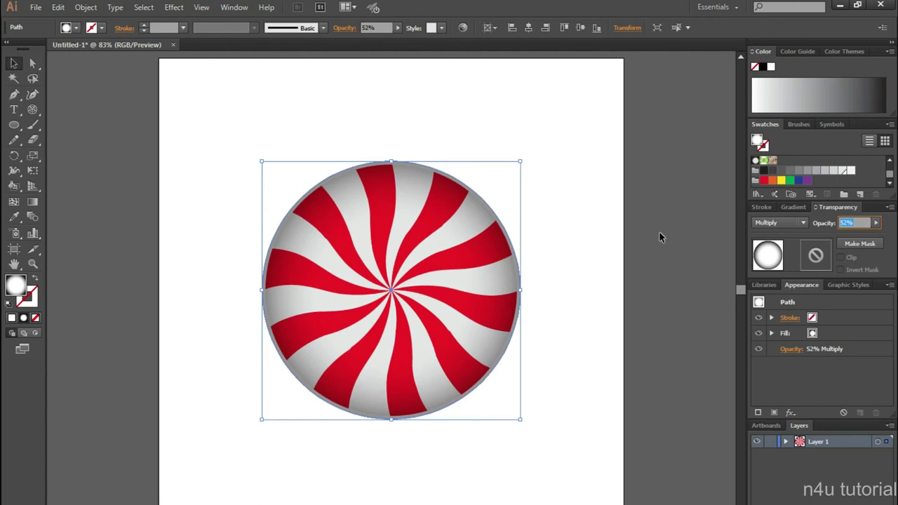
left_click(603, 235)
key("ctrl+F9")
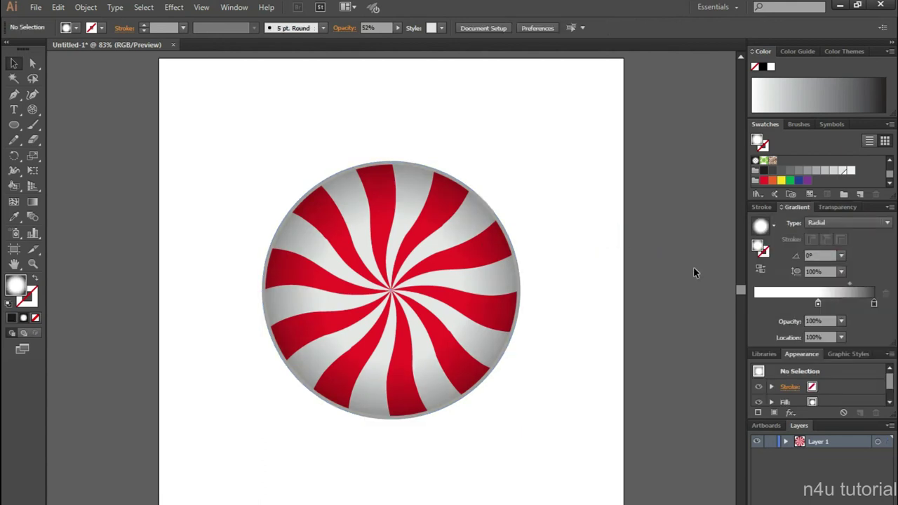
Draw a new circle on the artboard at the default size
left_click(17, 126)
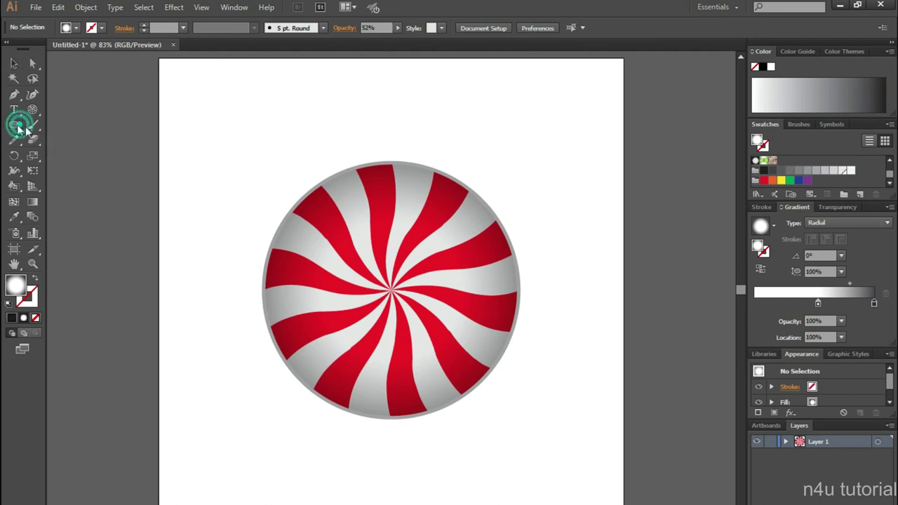
left_click(246, 206)
left_click(423, 291)
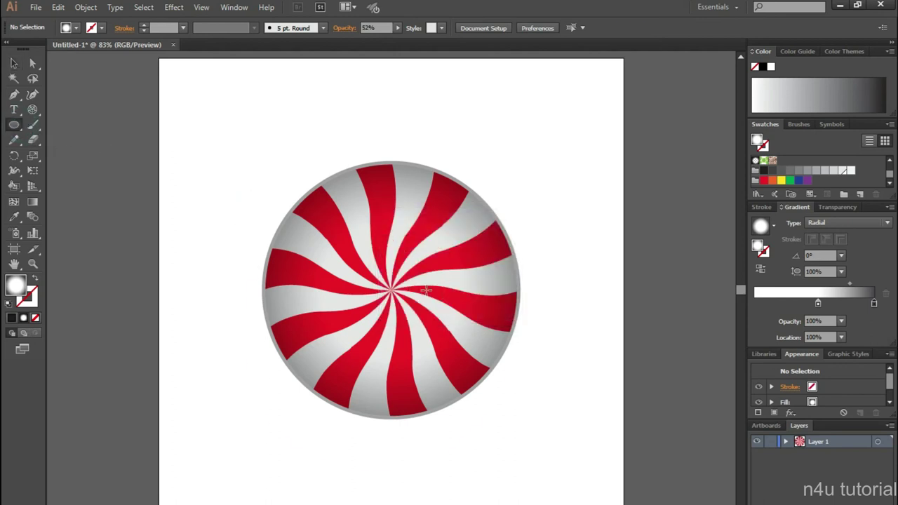
key("v")
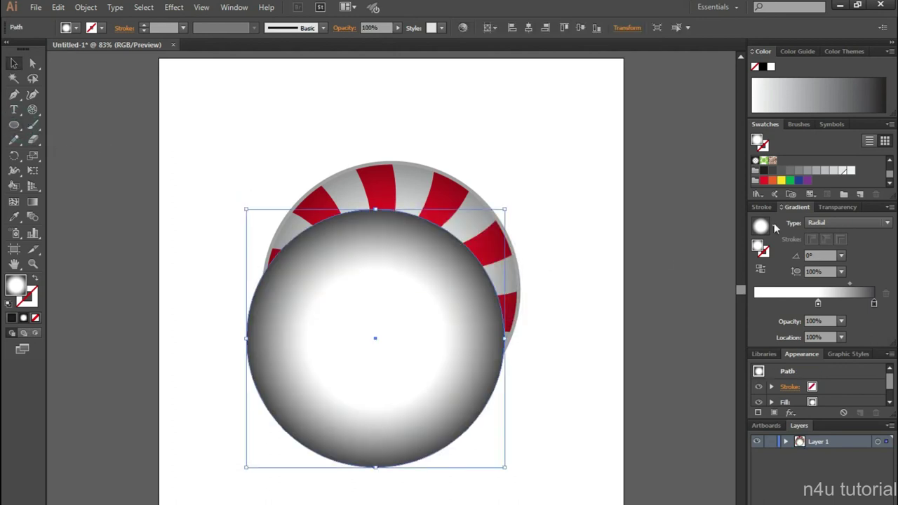
Fill the circle dark blue, centre it, and shrink it to about 486 px
left_click(798, 179)
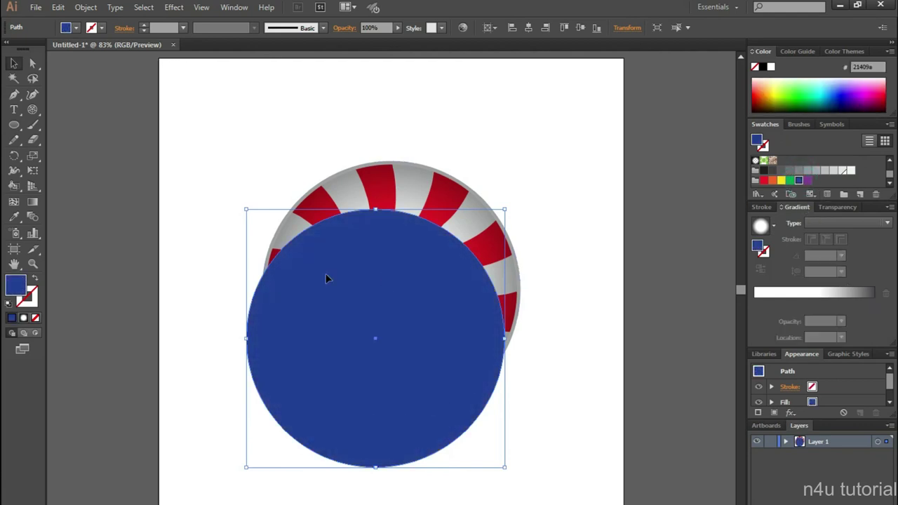
left_click(528, 28)
left_click(580, 28)
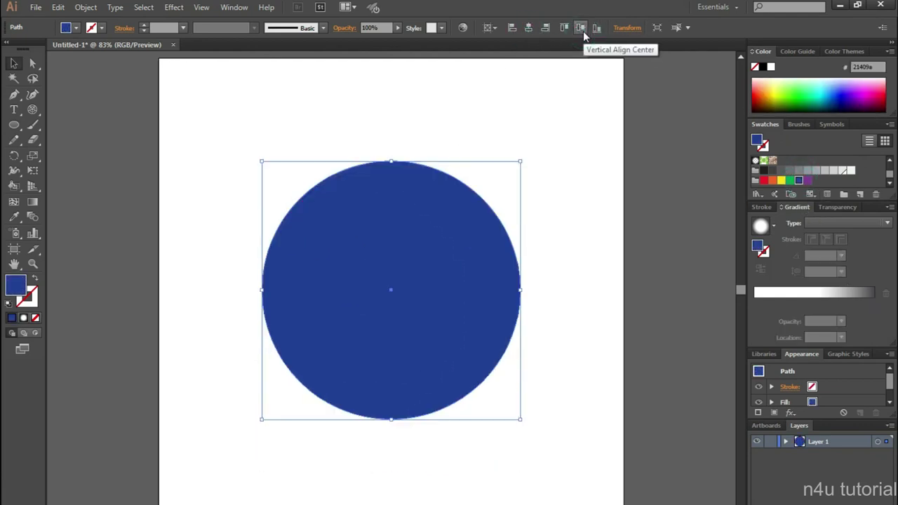
left_click_drag(521, 162, 519, 164)
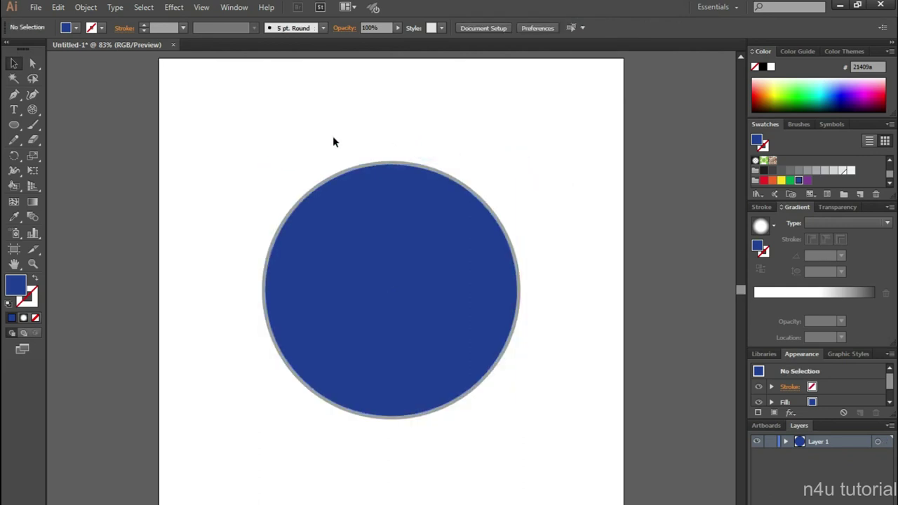
Select the blue circle and shaded candy, make a clipping mask, and deselect
left_click_drag(334, 140, 416, 212)
right_click(417, 212)
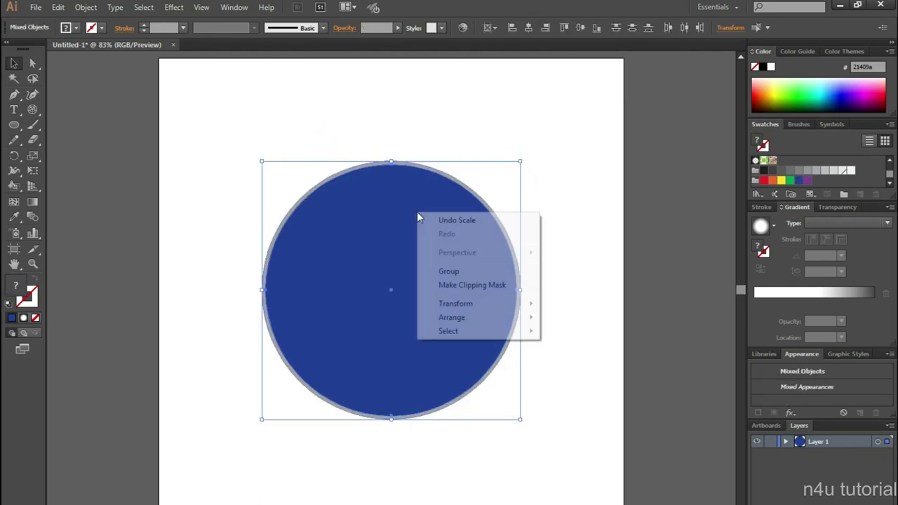
left_click(475, 286)
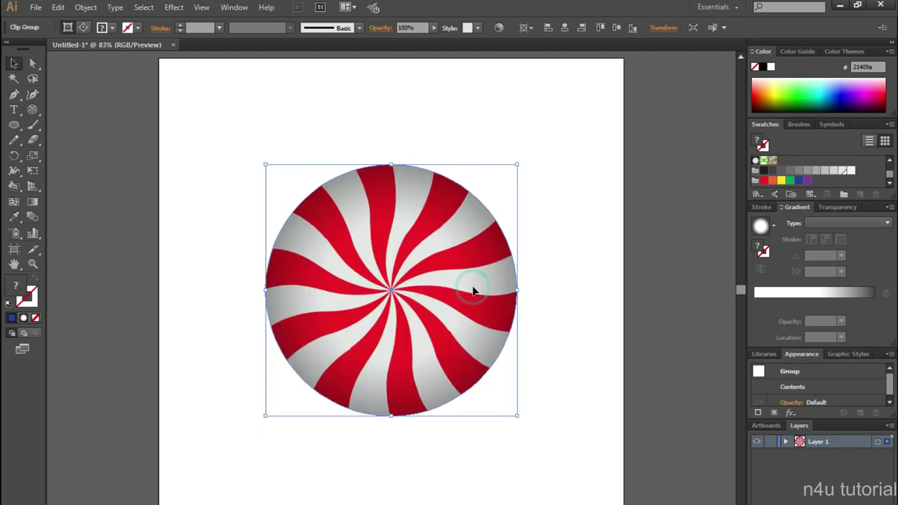
left_click(543, 256)
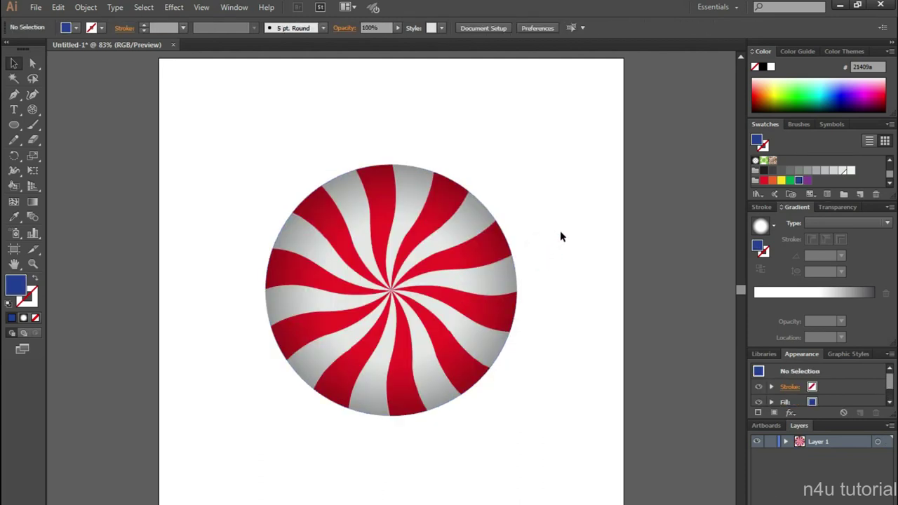